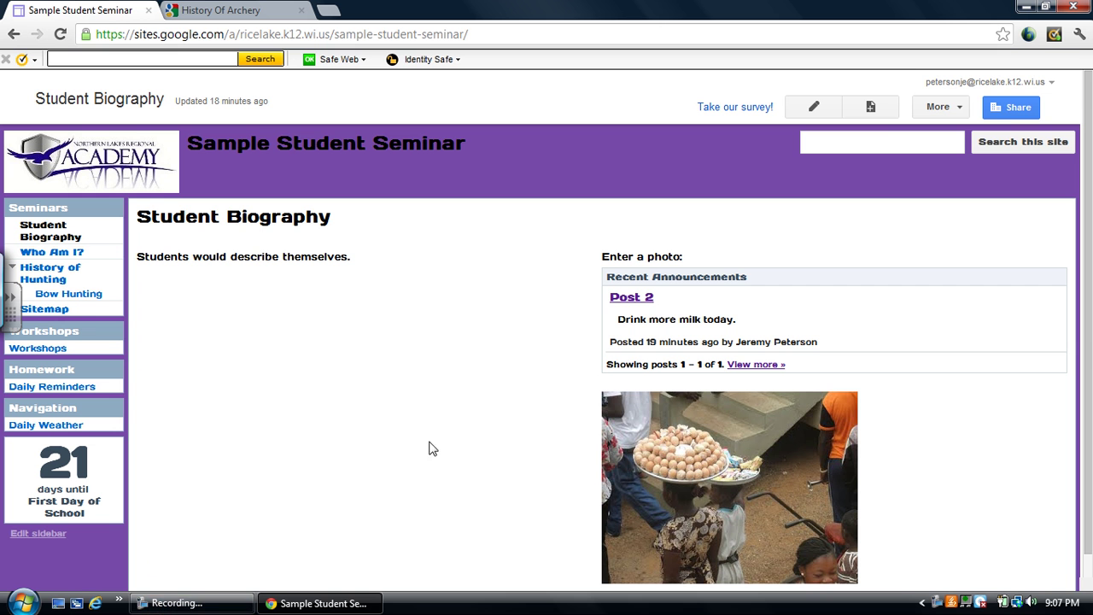
# Open the More actions menu on the Student Biography page.
pyautogui.click(958, 109)
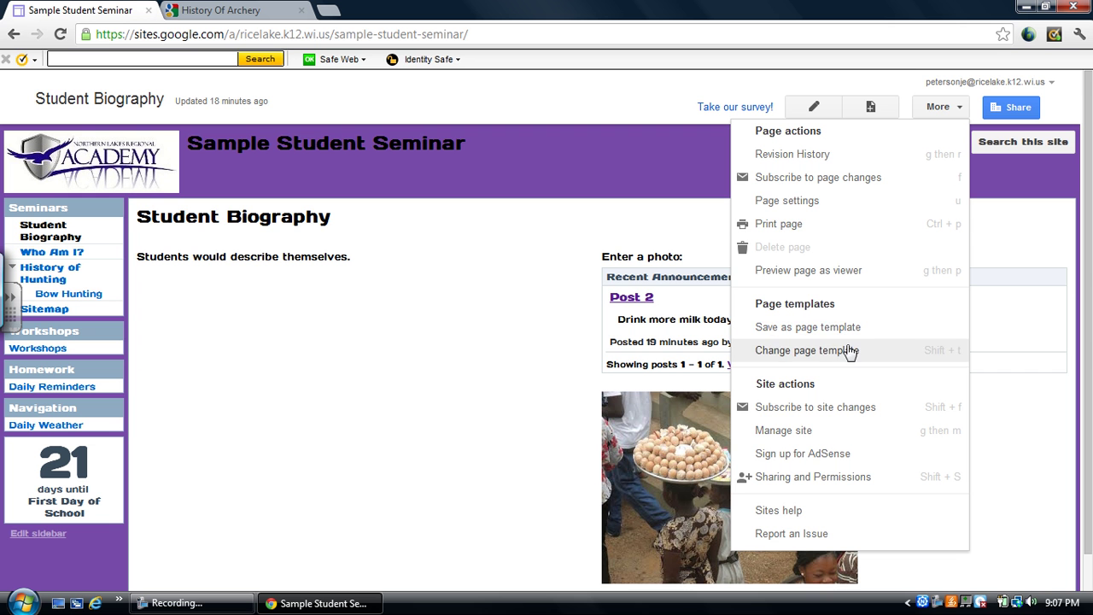
# Open Manage site and scroll down to the Access settings.
pyautogui.click(833, 436)
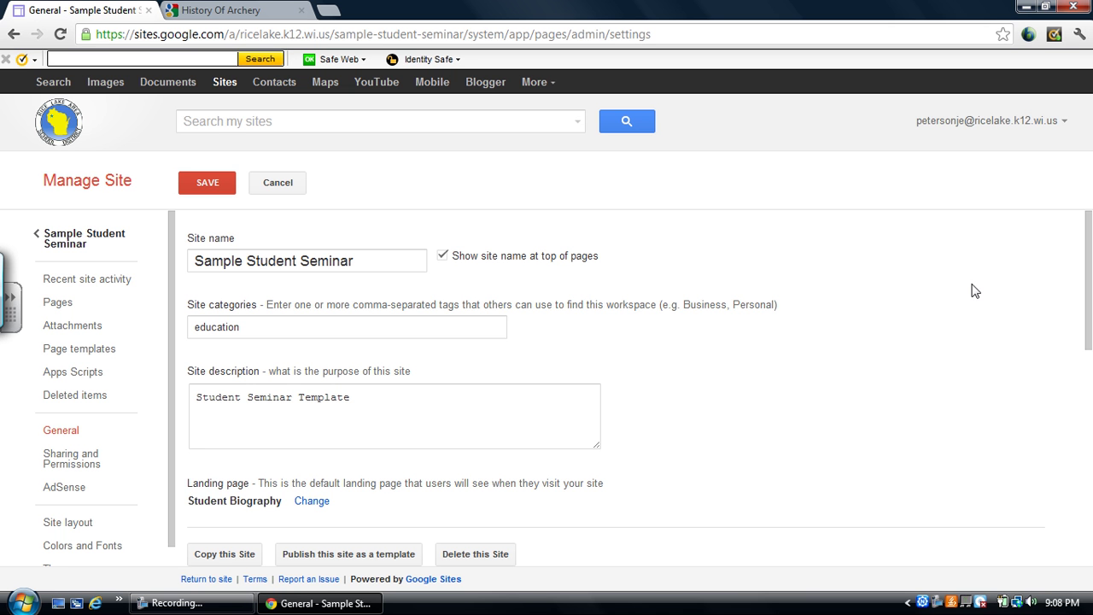
pyautogui.moveTo(1090, 291)
pyautogui.mouseDown()
pyautogui.moveTo(1091, 316)
pyautogui.moveTo(1091, 304)
pyautogui.mouseUp()
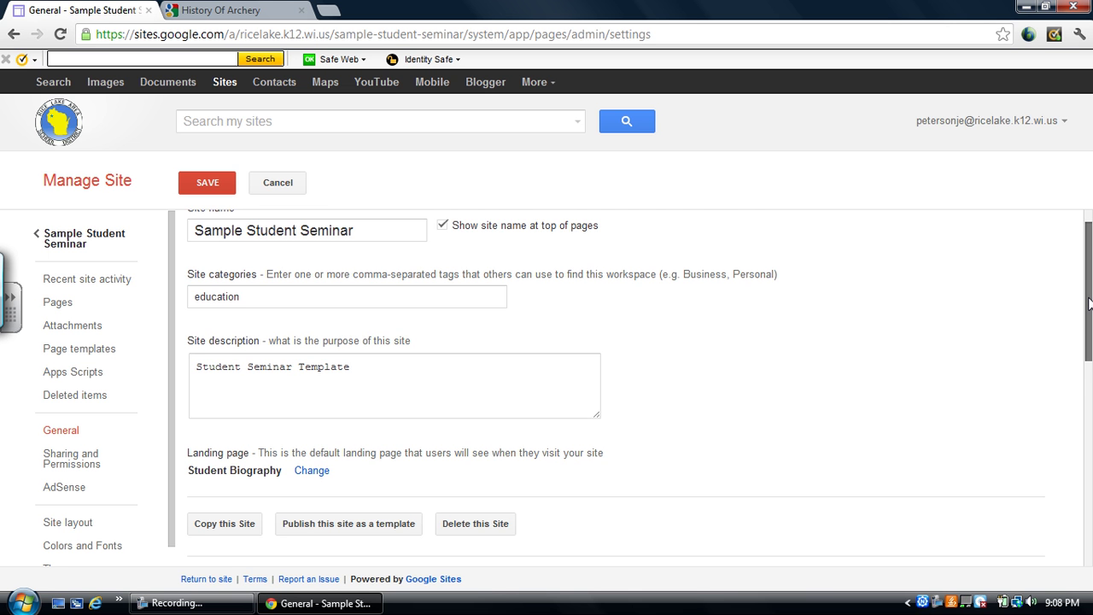
pyautogui.moveTo(1091, 304); pyautogui.dragTo(1090, 337)
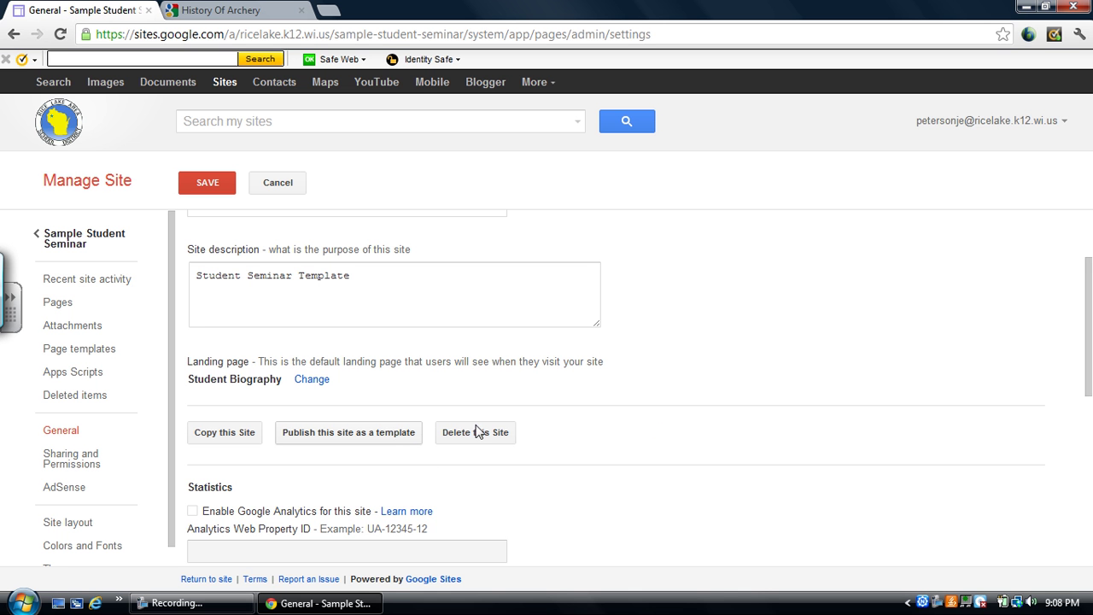
pyautogui.moveTo(1089, 357); pyautogui.dragTo(1089, 546)
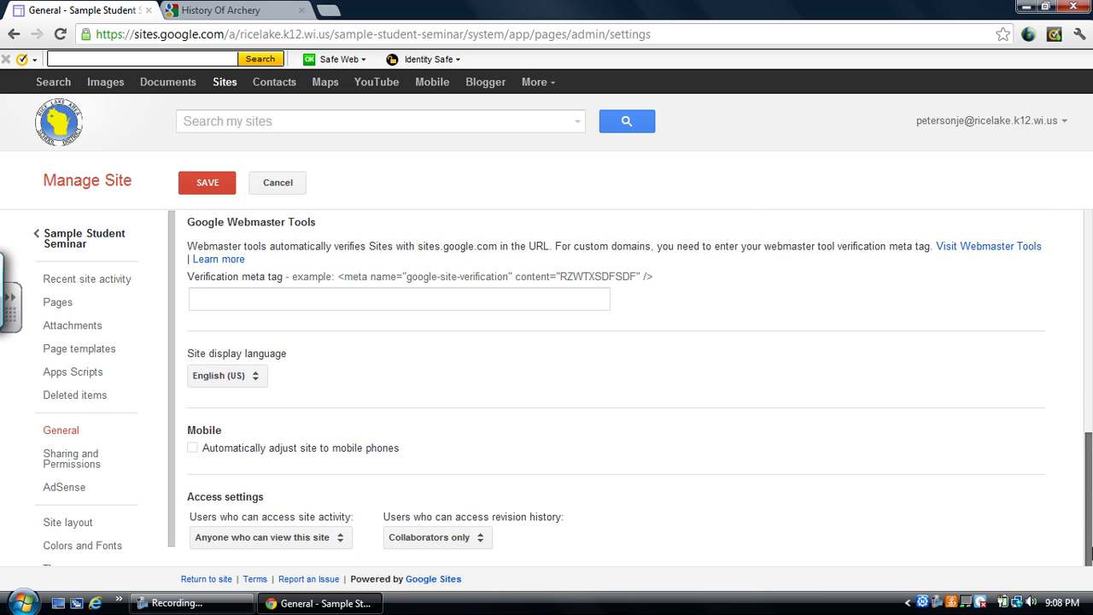
pyautogui.moveTo(1089, 553)
pyautogui.mouseDown()
pyautogui.moveTo(1045, 370)
pyautogui.moveTo(1084, 324)
pyautogui.moveTo(1091, 553)
pyautogui.mouseUp()
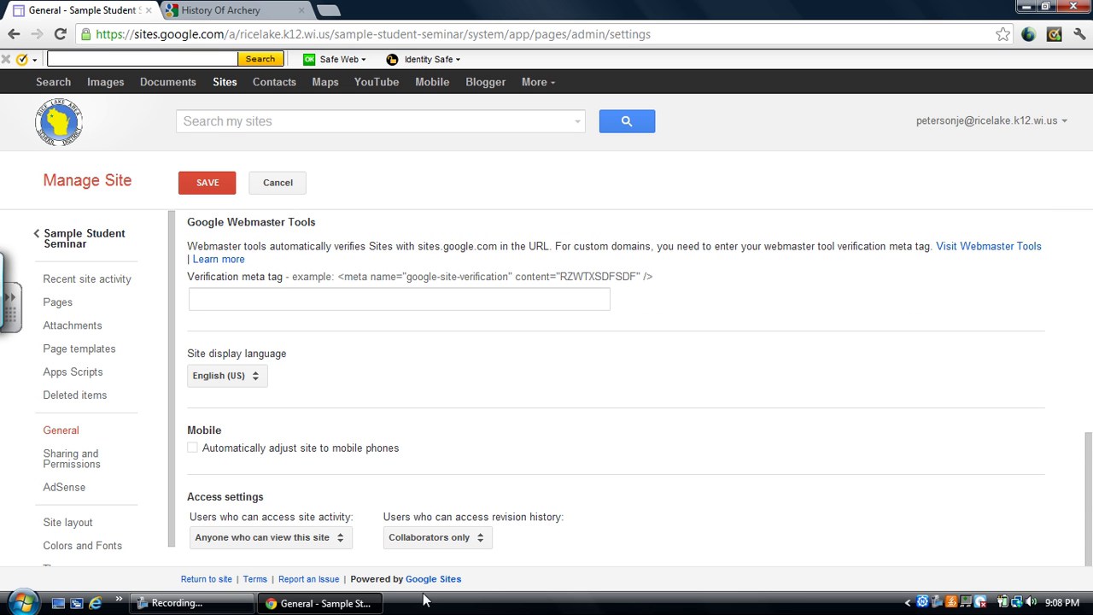
# Keep site activity open to all viewers and revision history limited to collaborators.
pyautogui.click(338, 543)
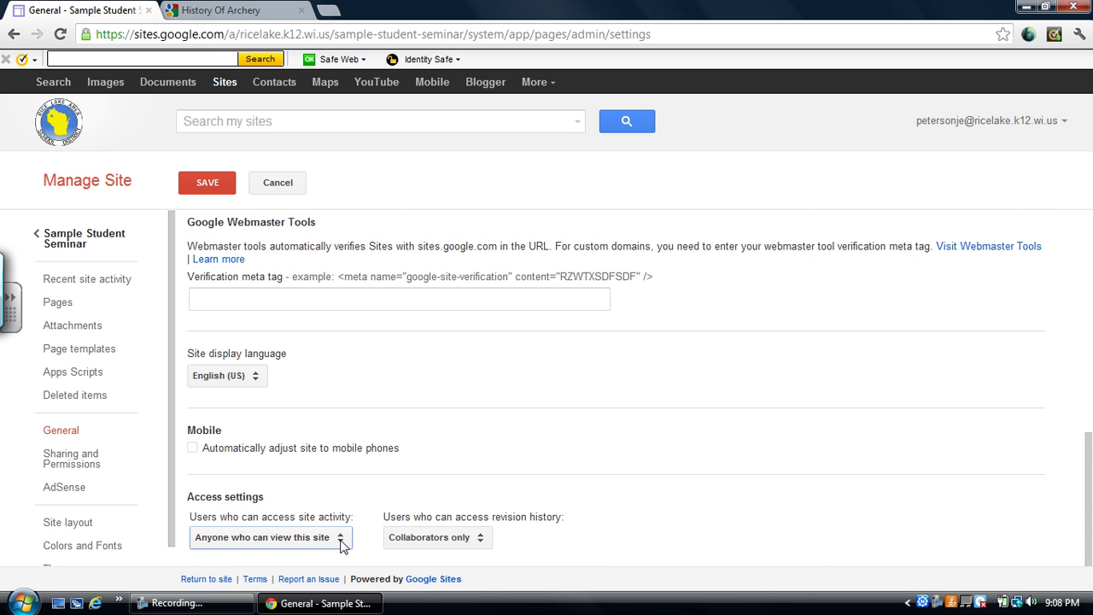
pyautogui.click(341, 545)
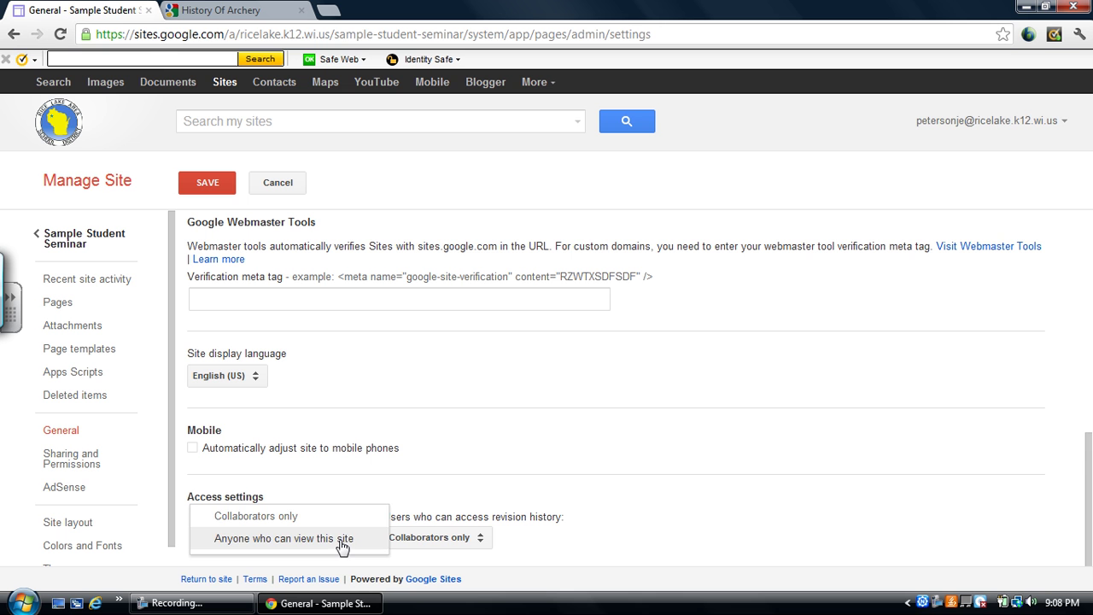
pyautogui.click(343, 540)
pyautogui.click(341, 545)
pyautogui.click(343, 540)
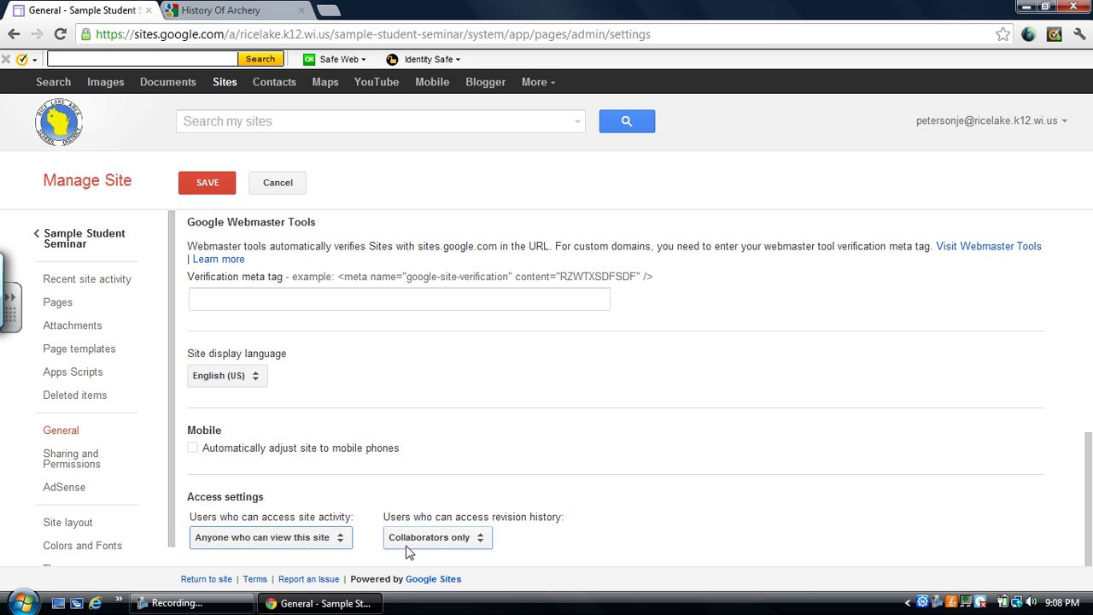
pyautogui.click(482, 541)
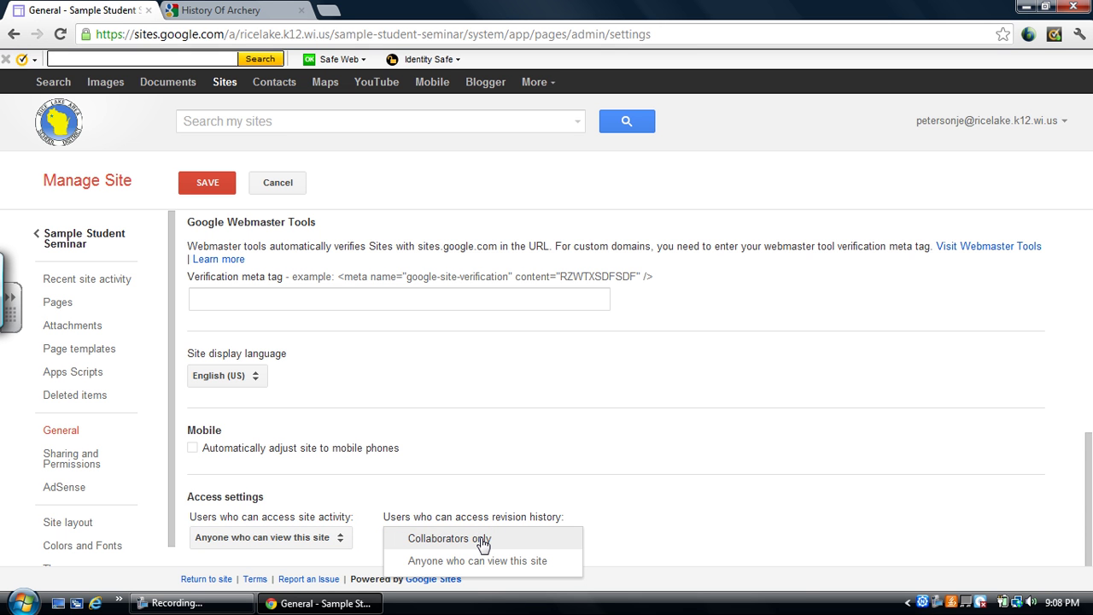
pyautogui.click(481, 541)
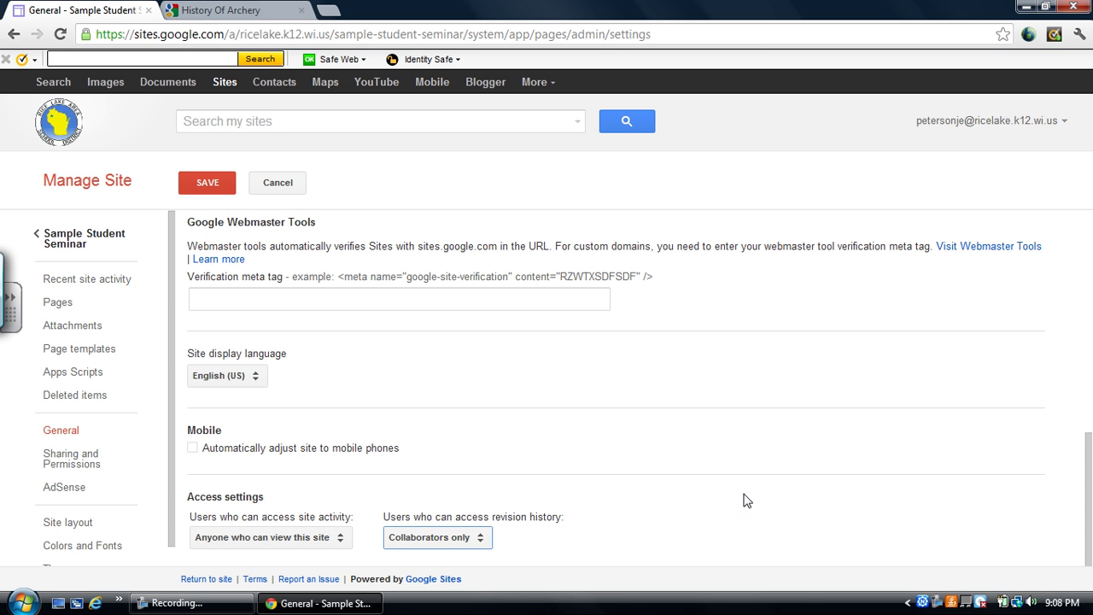
pyautogui.click(1085, 431)
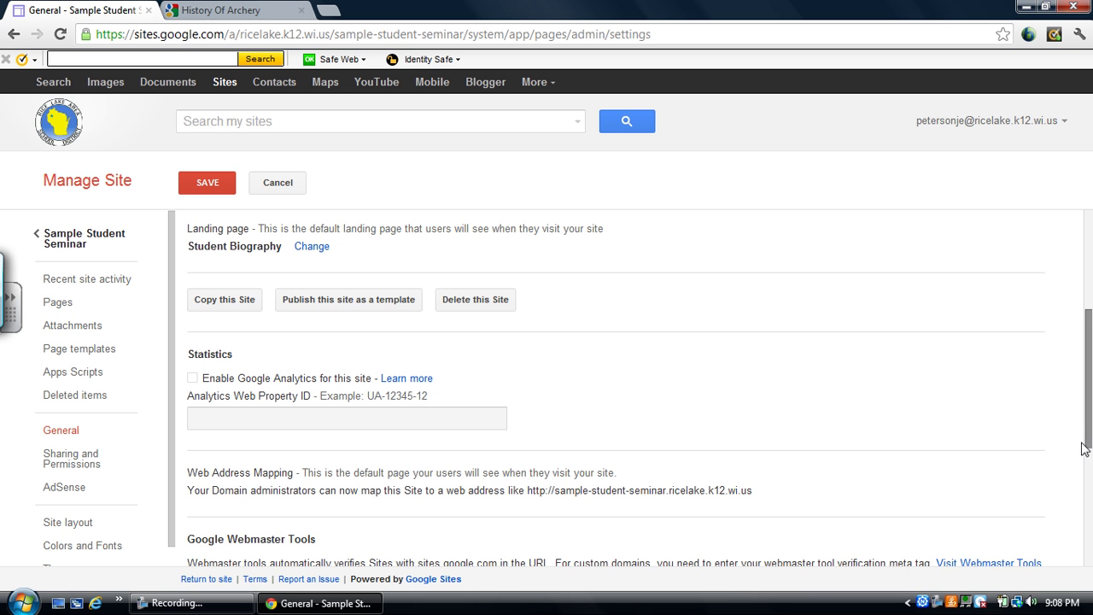
# Save the general site settings, then go to Sharing and Permissions.
pyautogui.scroll(1, 1059, 335)
pyautogui.scroll(3, 1059, 335)
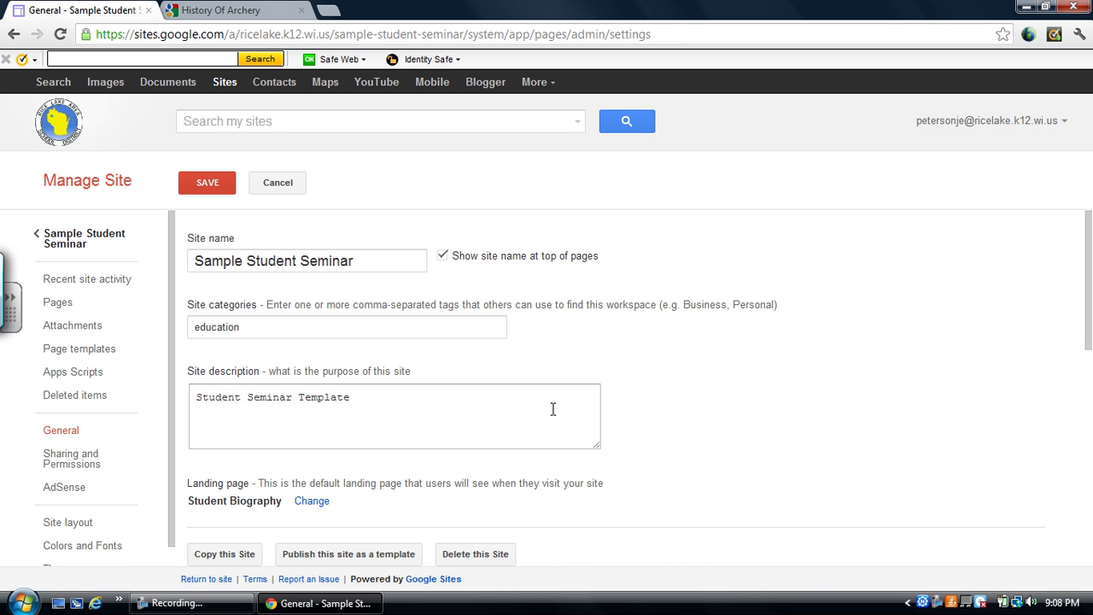
pyautogui.click(94, 470)
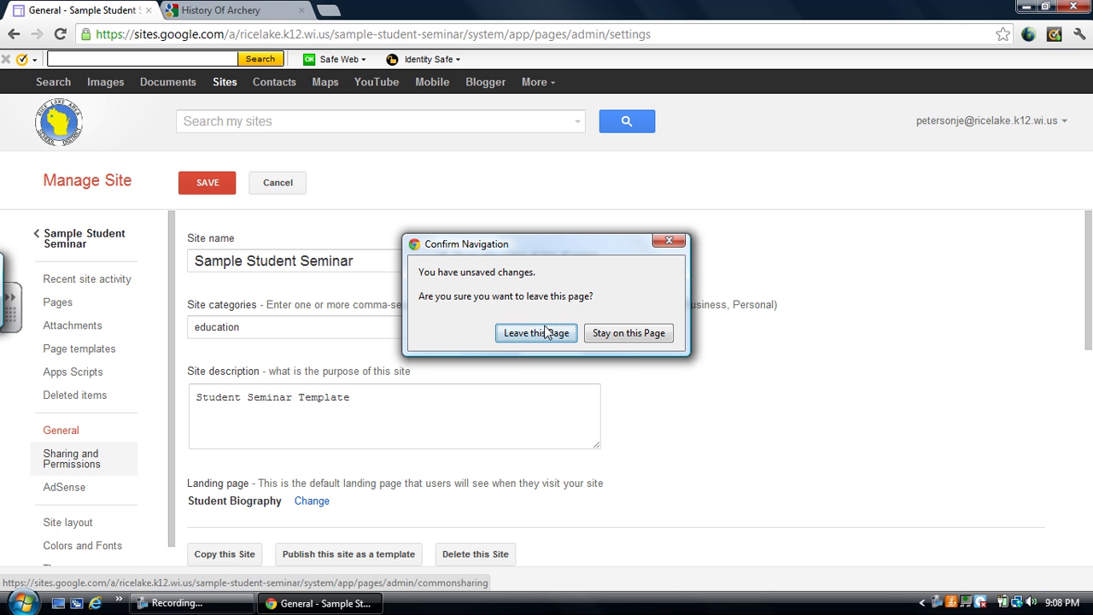
pyautogui.click(669, 241)
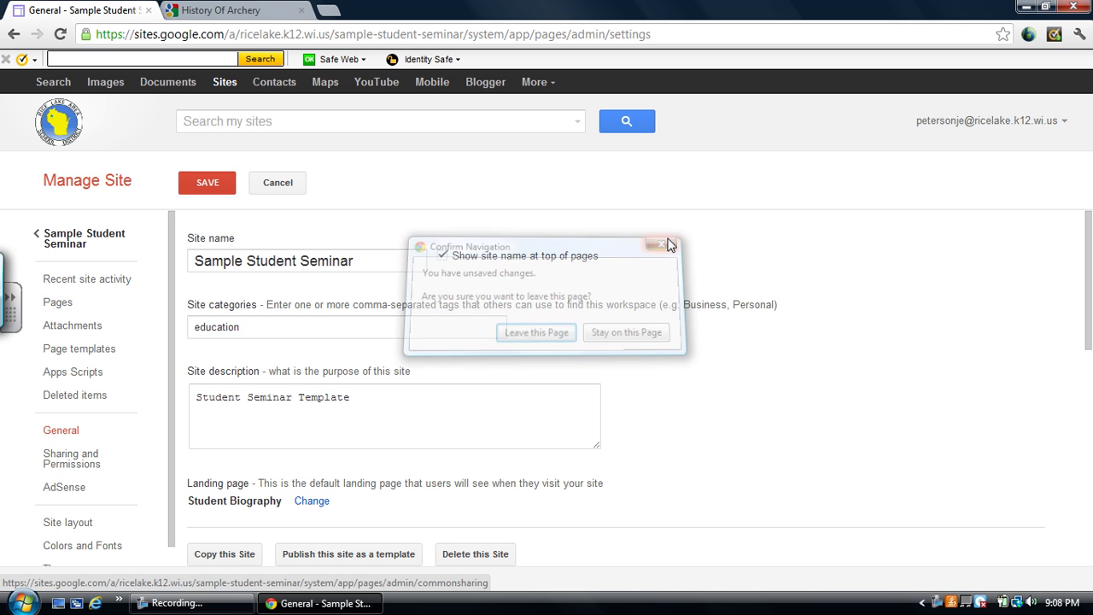
pyautogui.click(224, 184)
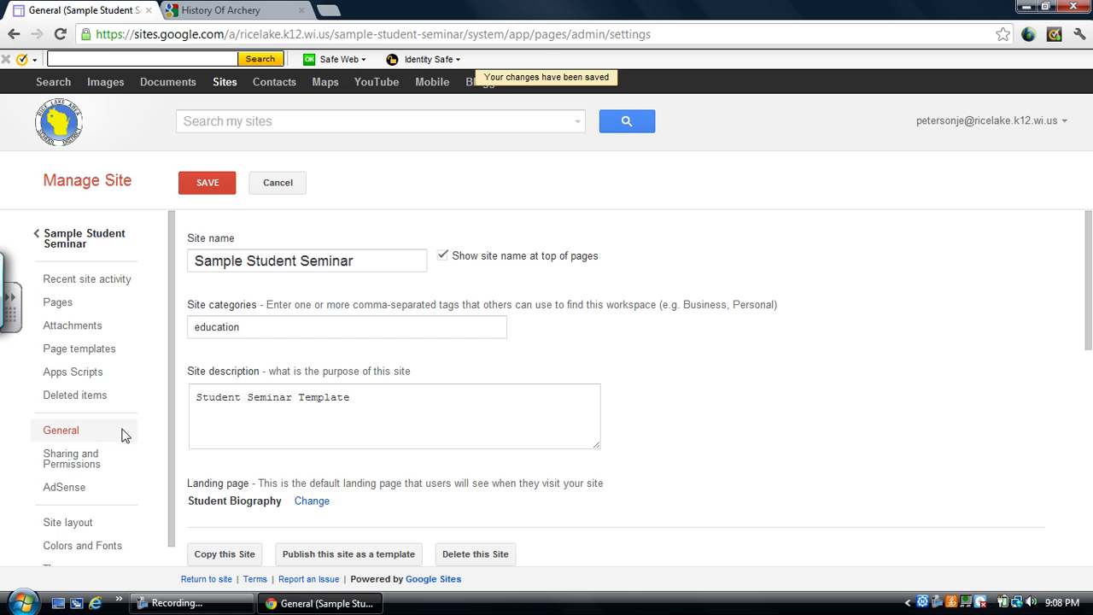
pyautogui.click(94, 464)
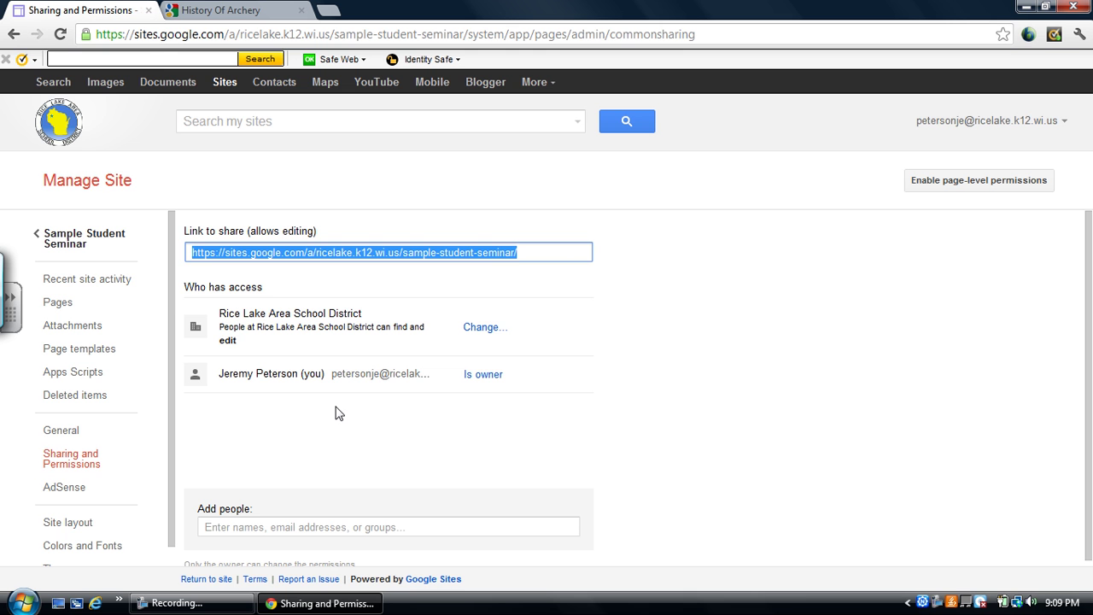
# Review the site visibility options and save them unchanged, keeping district find-and-edit access.
pyautogui.scroll(-1, 1089, 311)
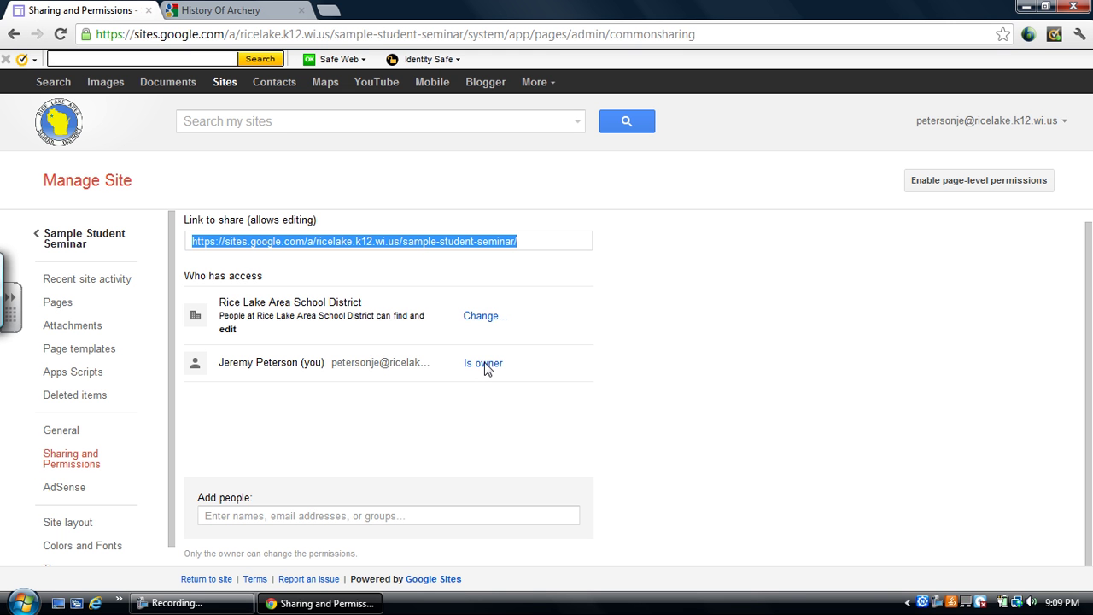
pyautogui.click(486, 318)
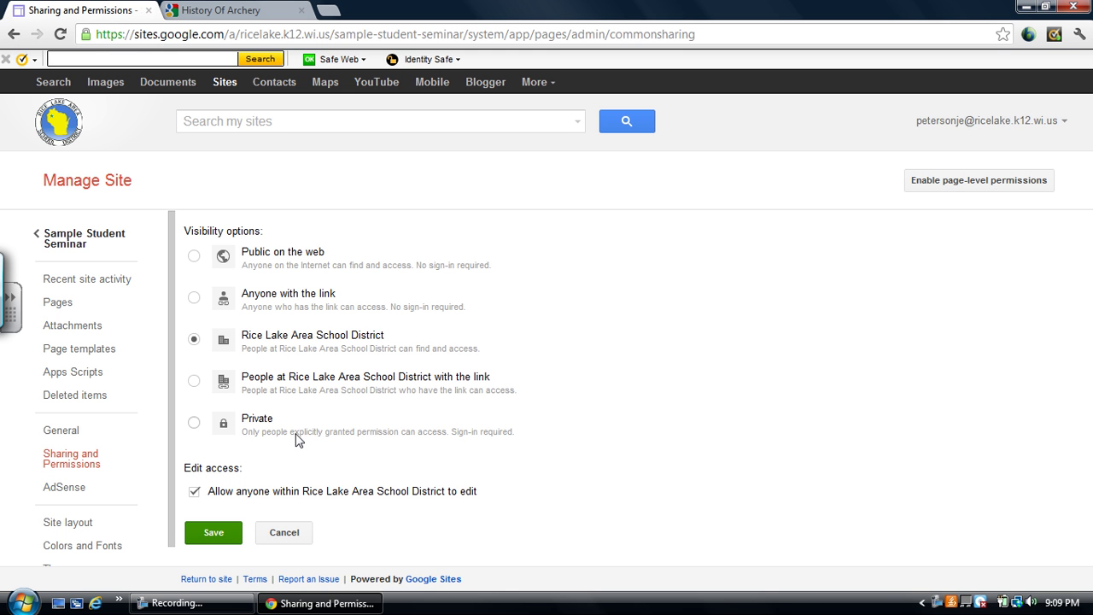
pyautogui.click(228, 532)
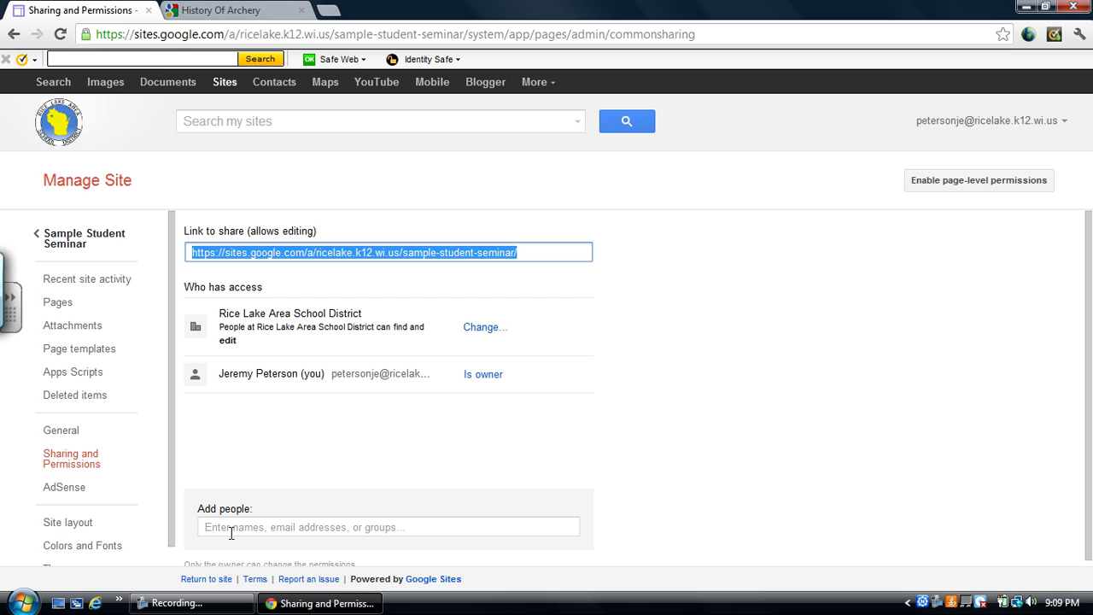
# Enter the second account's Gmail address as a new person to share with.
pyautogui.click(245, 526)
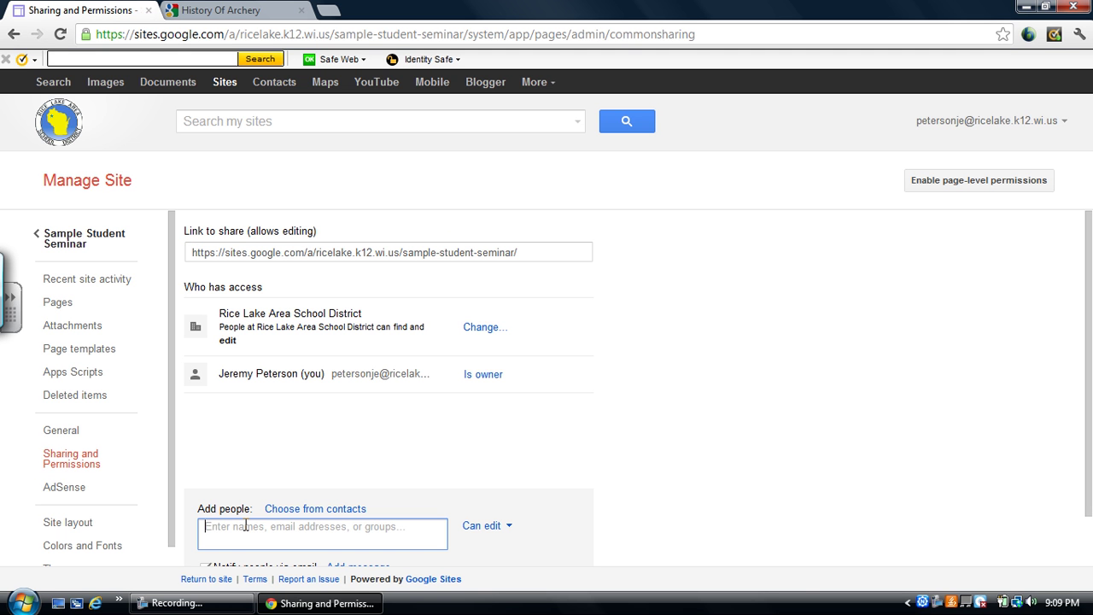
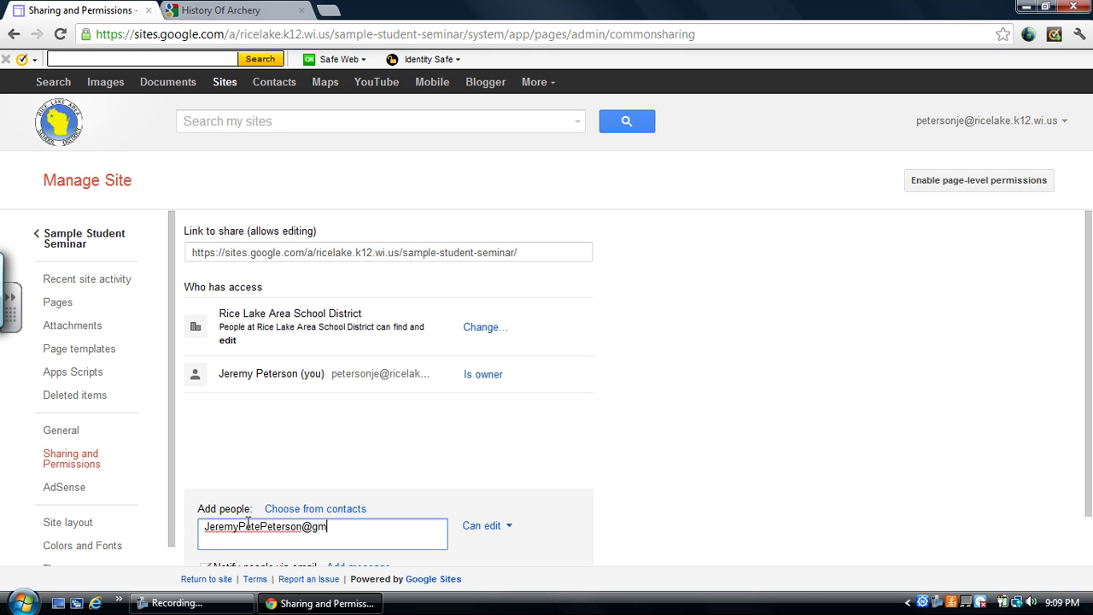
pyautogui.moveTo(1089, 417); pyautogui.dragTo(1089, 480)
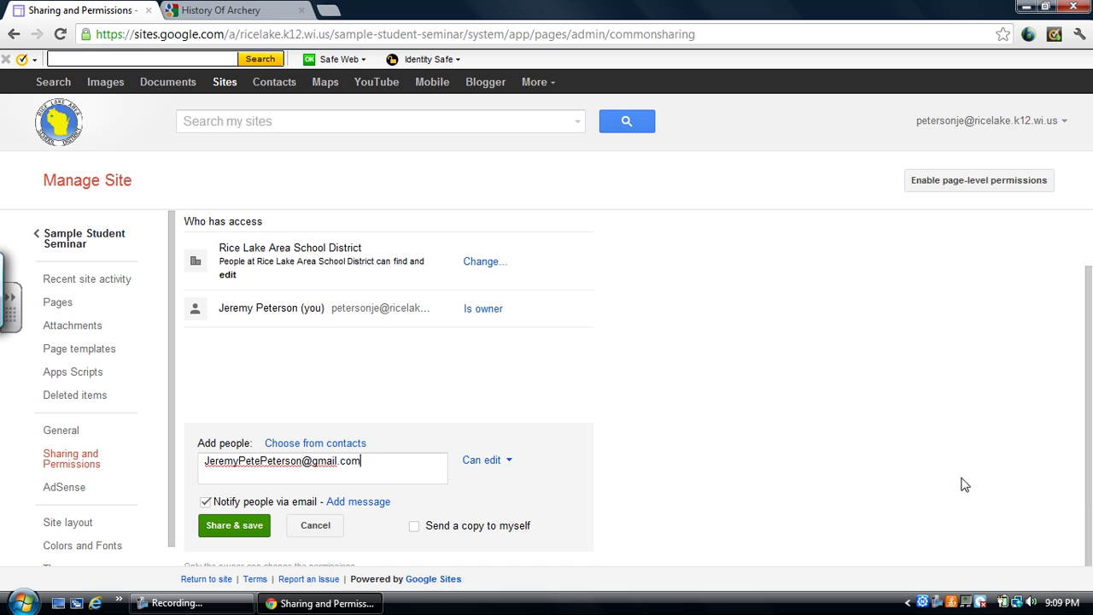
# Give the new person Is owner access, share, and confirm the outside-address warning.
pyautogui.click(503, 466)
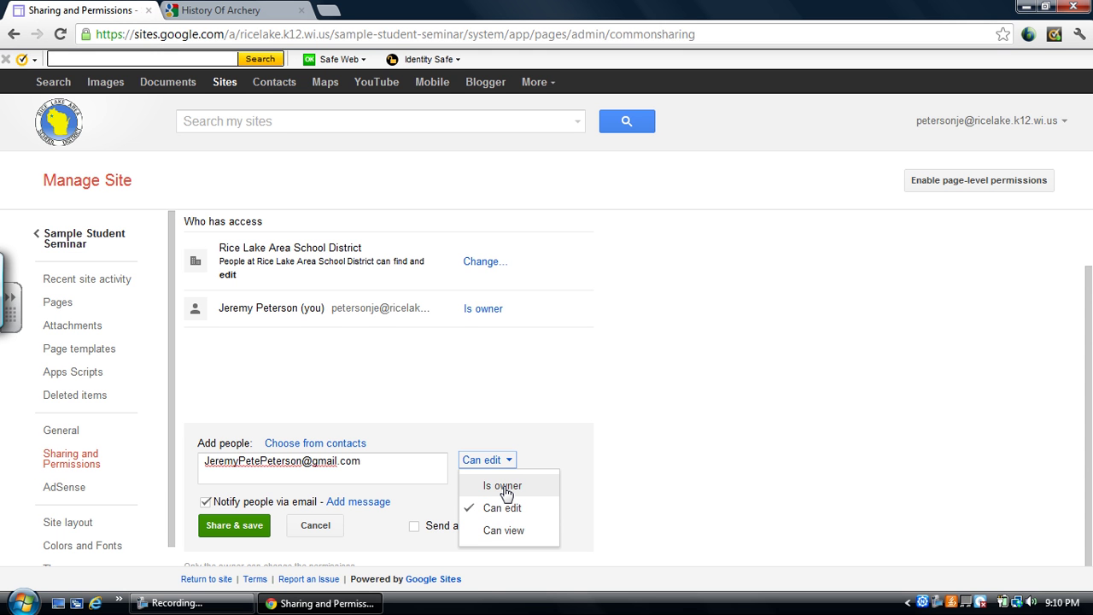
pyautogui.click(502, 508)
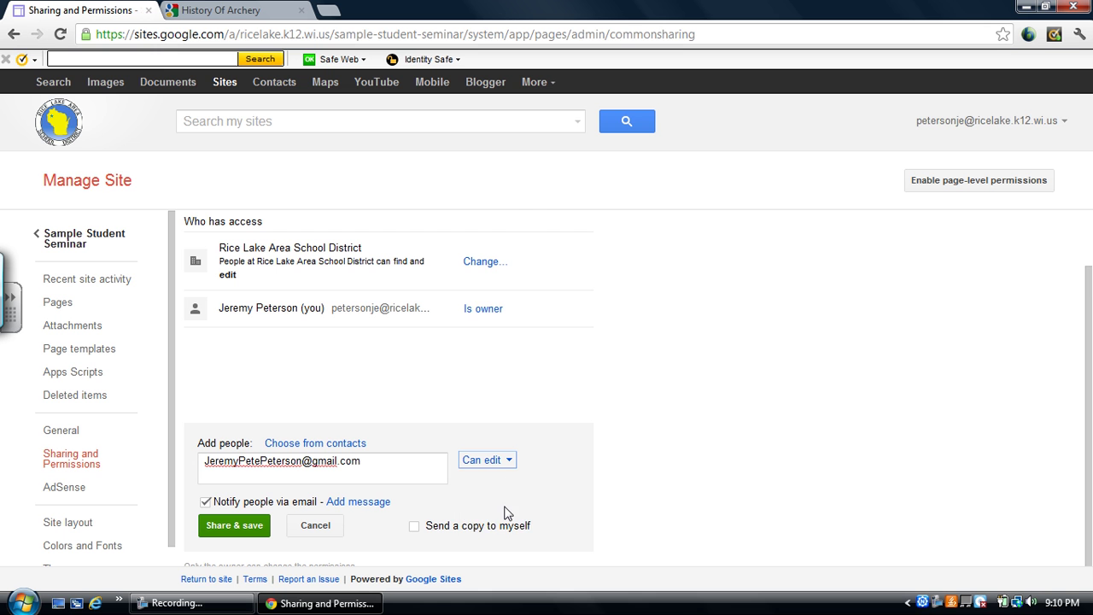
pyautogui.click(501, 463)
pyautogui.click(498, 485)
pyautogui.click(246, 533)
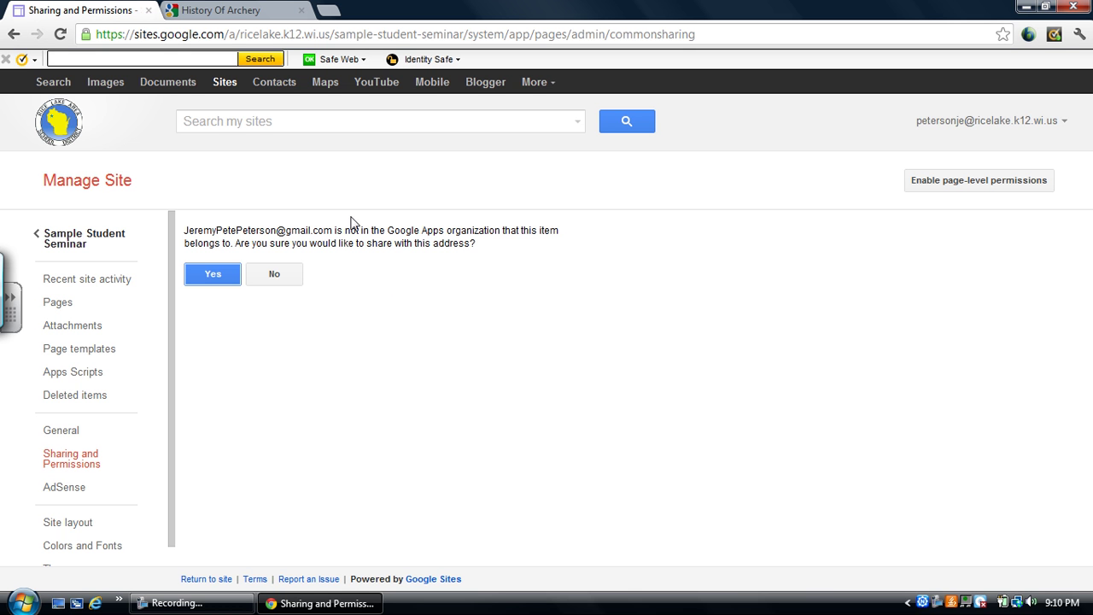
pyautogui.click(214, 274)
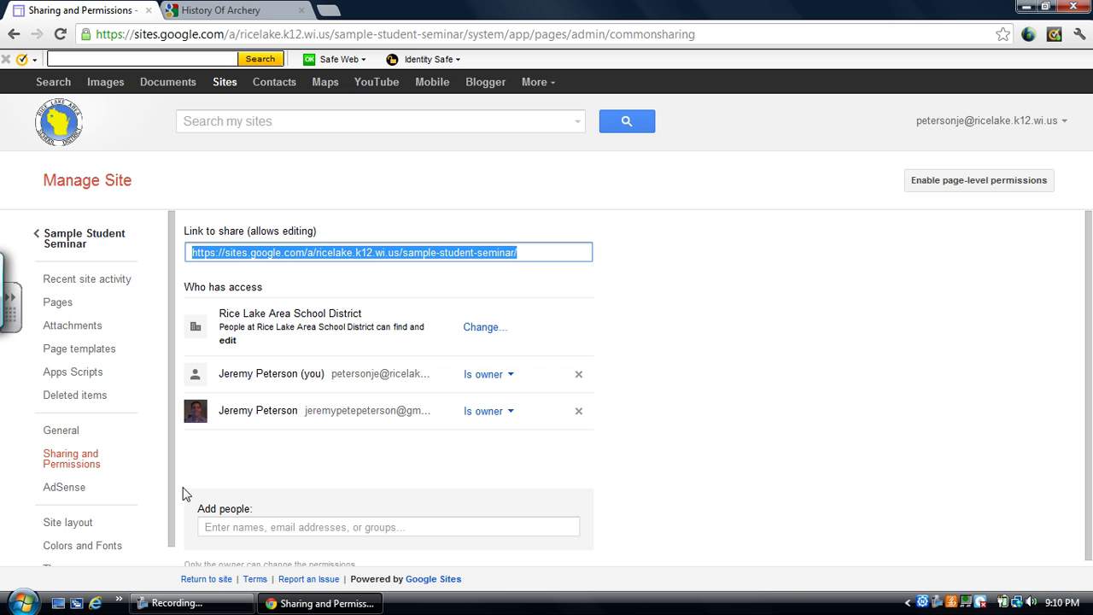
pyautogui.moveTo(168, 327); pyautogui.dragTo(163, 398)
# Set the sidebar width to 200 pixels in Site layout, save, and view the live site.
pyautogui.click(95, 503)
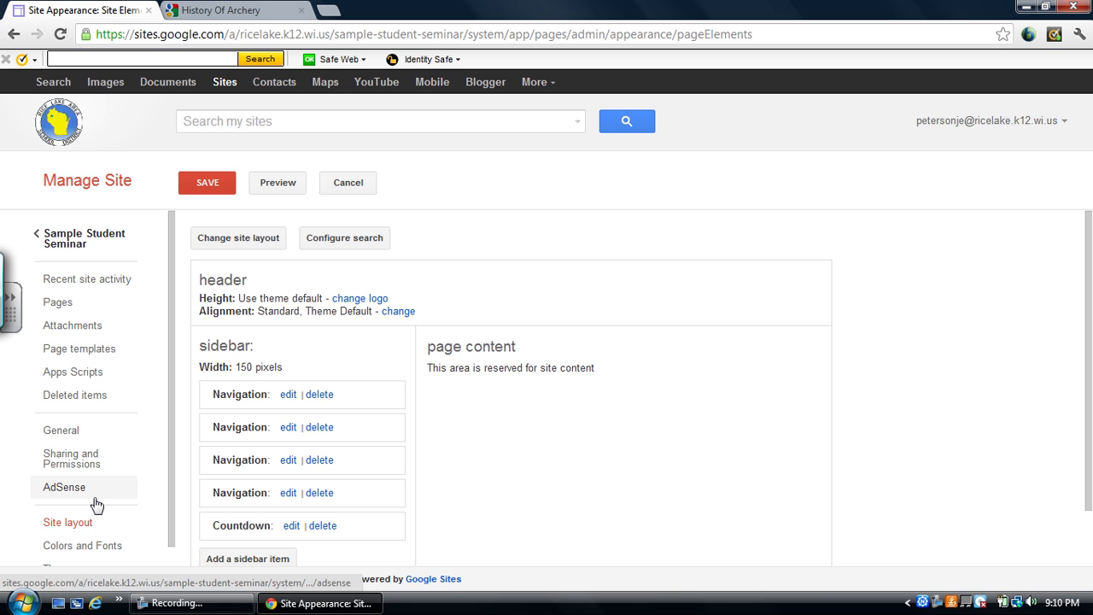
pyautogui.click(398, 313)
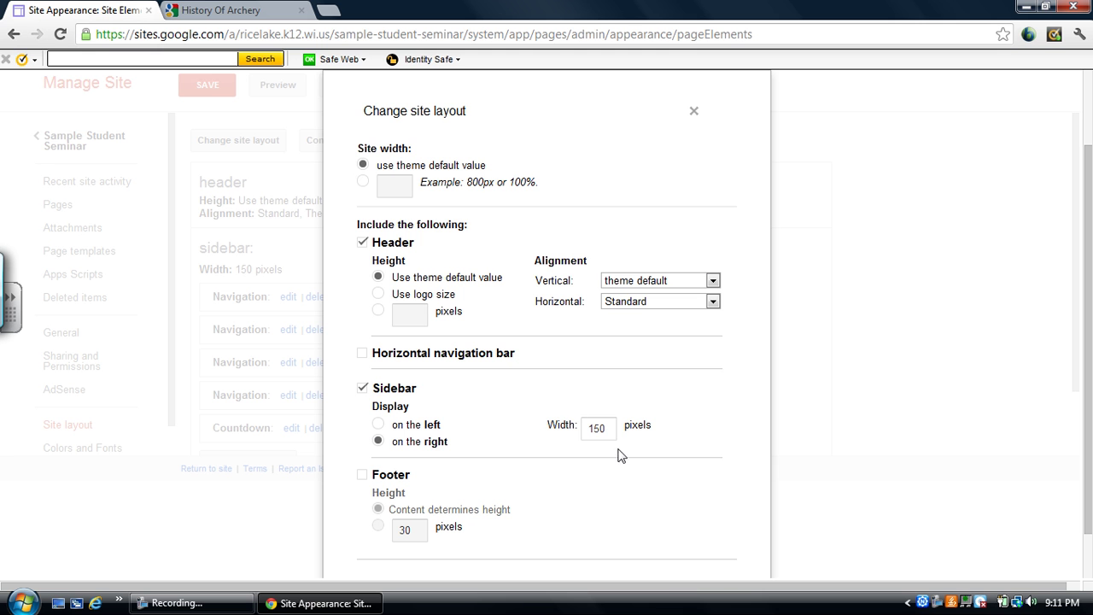
pyautogui.moveTo(605, 426); pyautogui.dragTo(578, 423)
pyautogui.write('200')
pyautogui.moveTo(1090, 423); pyautogui.dragTo(1087, 493)
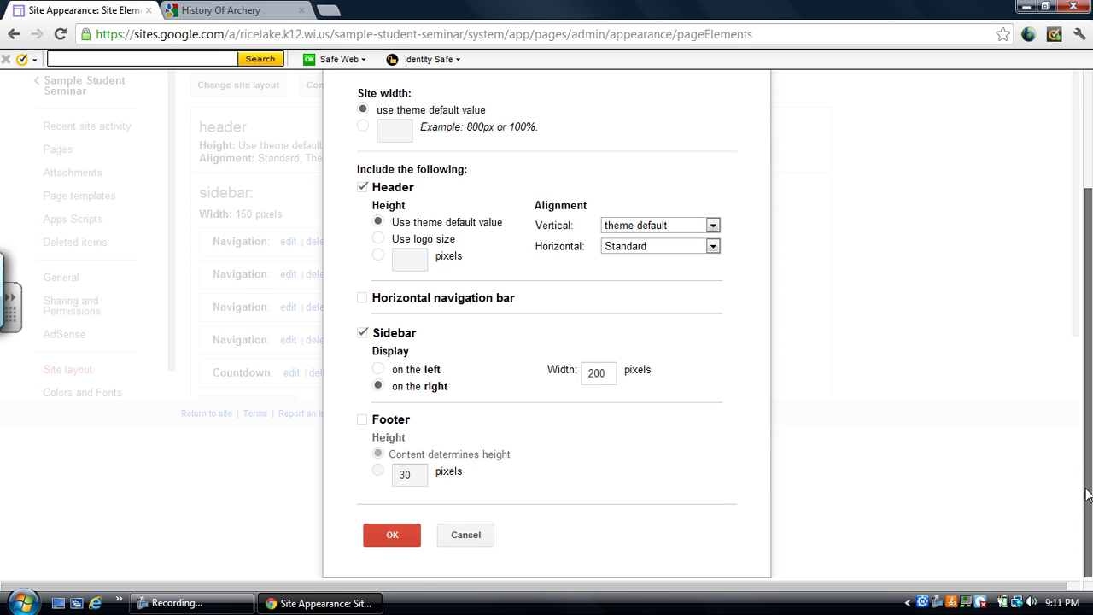
pyautogui.click(393, 535)
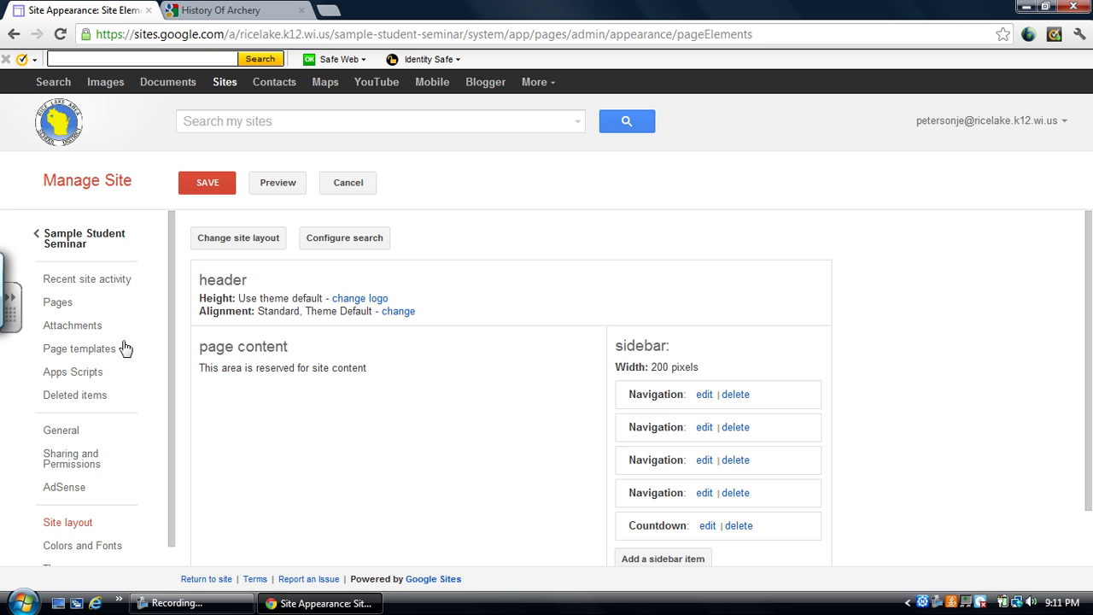
pyautogui.click(206, 187)
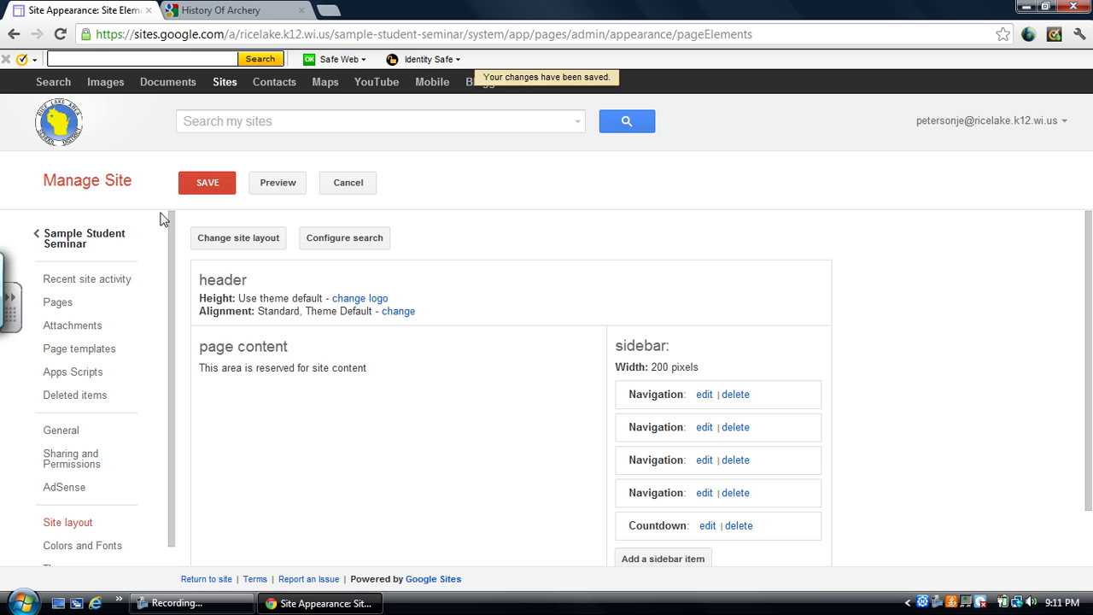
pyautogui.click(94, 248)
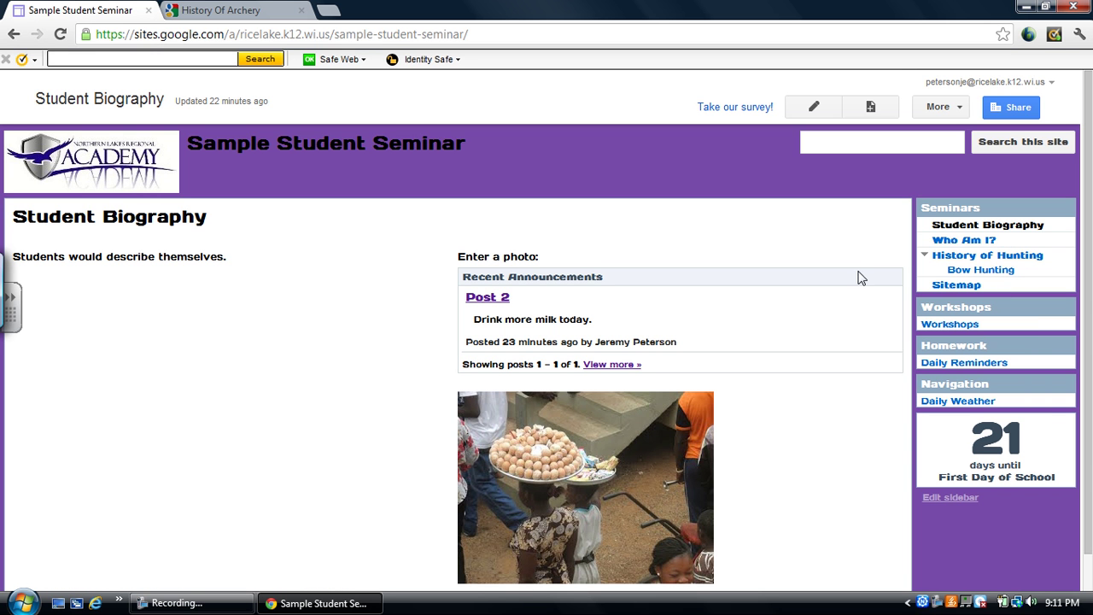
# Return to the Site layout page through More > Manage site.
pyautogui.click(957, 112)
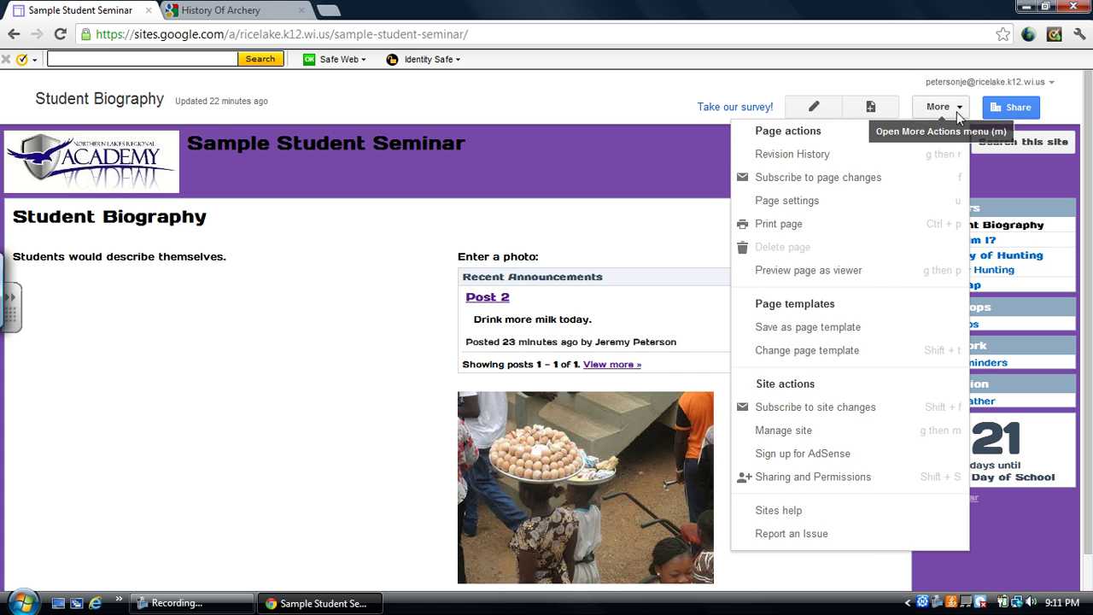
pyautogui.click(873, 437)
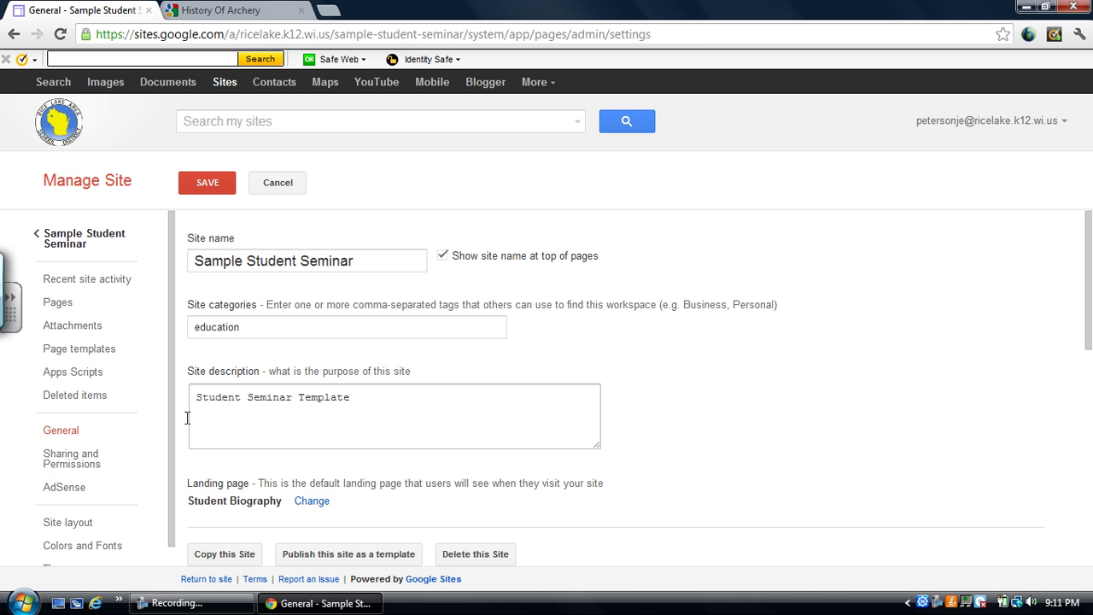
pyautogui.click(111, 530)
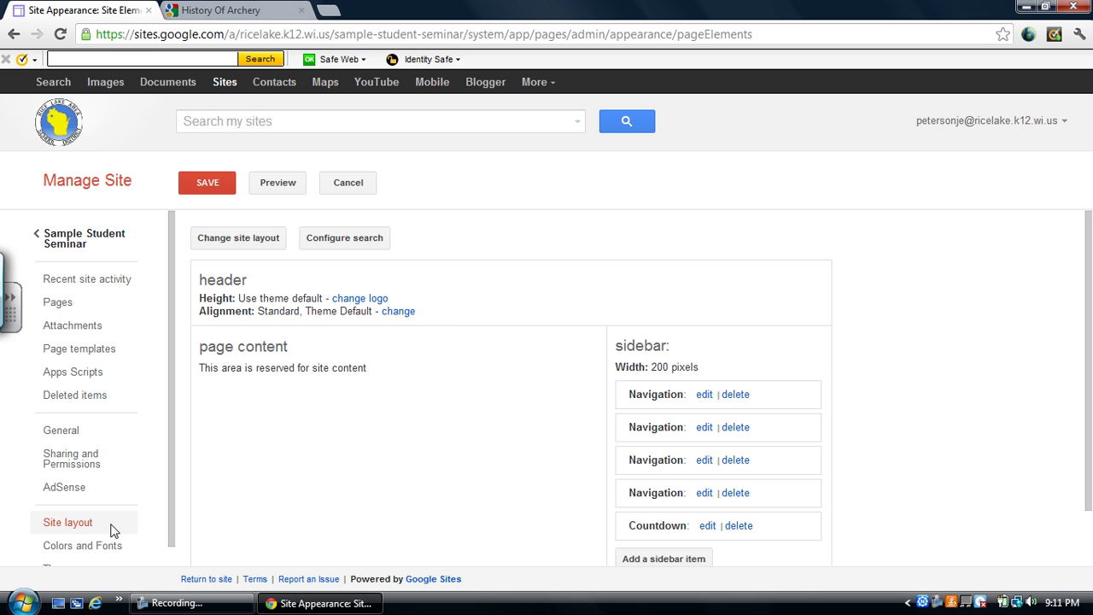
# Switch the layout to a horizontal navigation bar with no sidebar and save it.
pyautogui.click(398, 312)
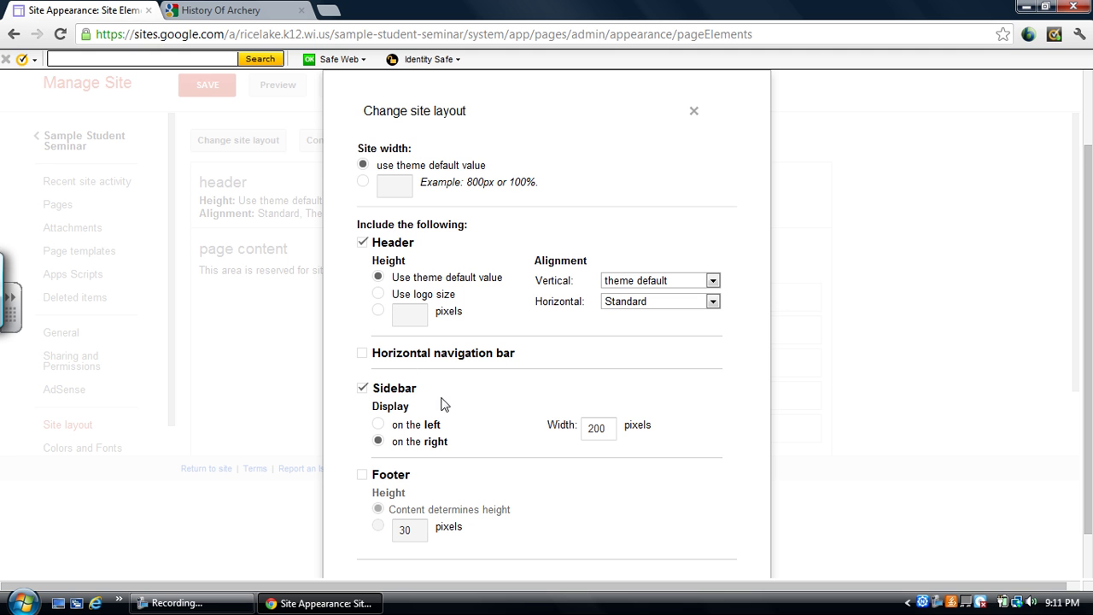
pyautogui.moveTo(607, 428); pyautogui.dragTo(565, 440)
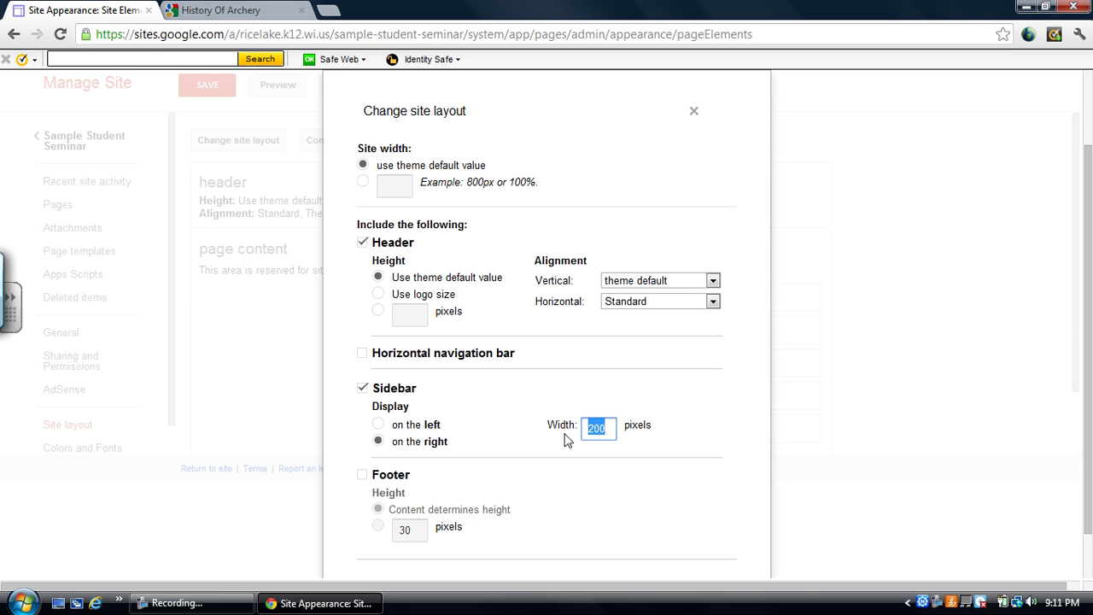
pyautogui.write('1')
pyautogui.click(363, 355)
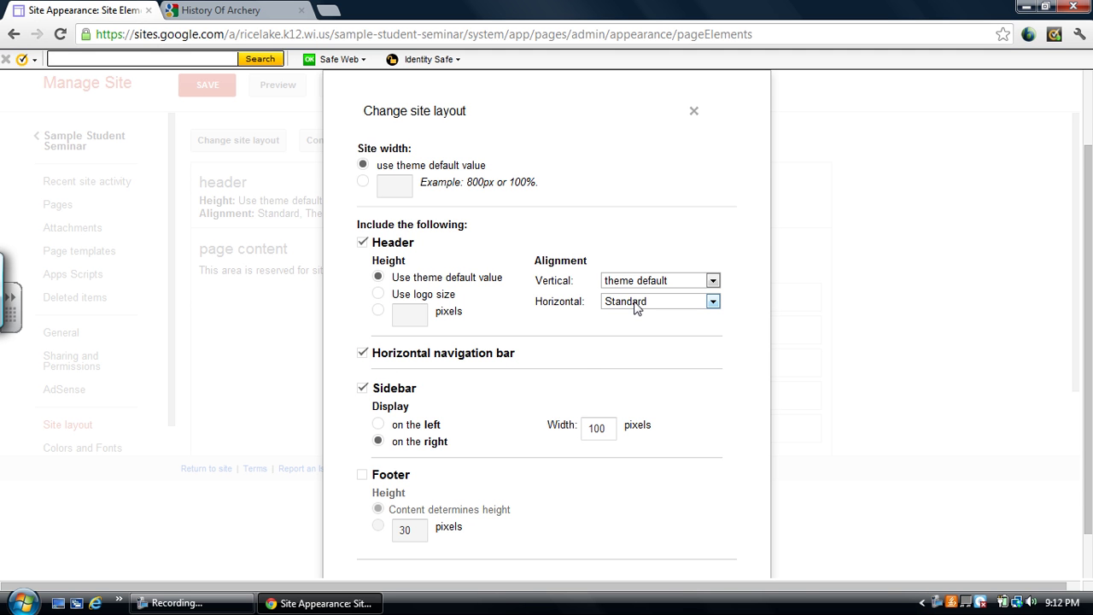
pyautogui.click(363, 390)
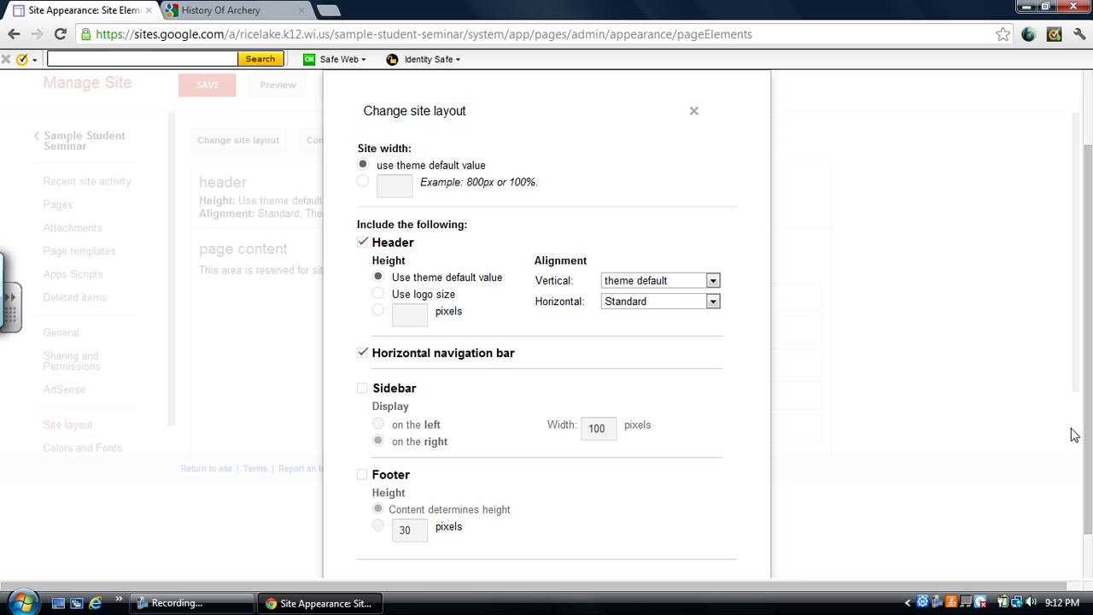
pyautogui.scroll(-1, 1086, 435)
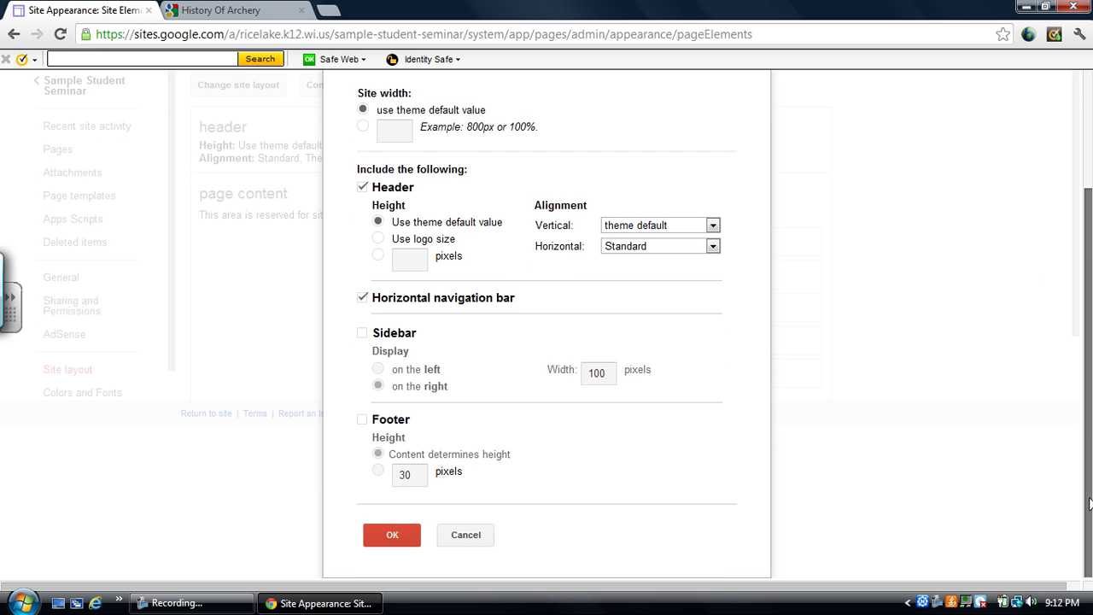
pyautogui.click(408, 543)
pyautogui.click(208, 183)
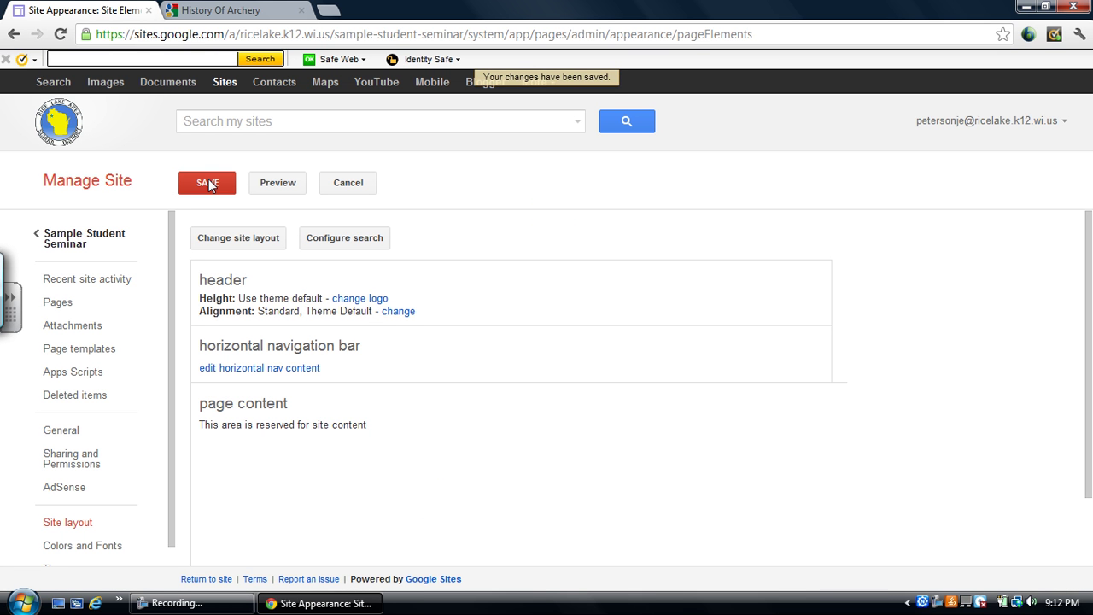
pyautogui.click(107, 243)
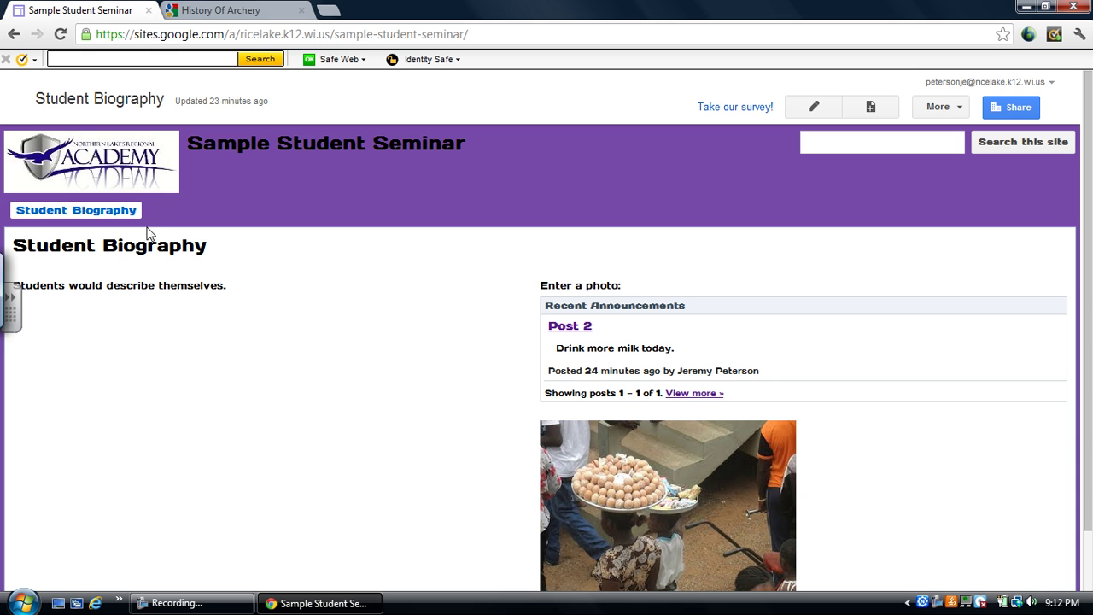
pyautogui.click(131, 219)
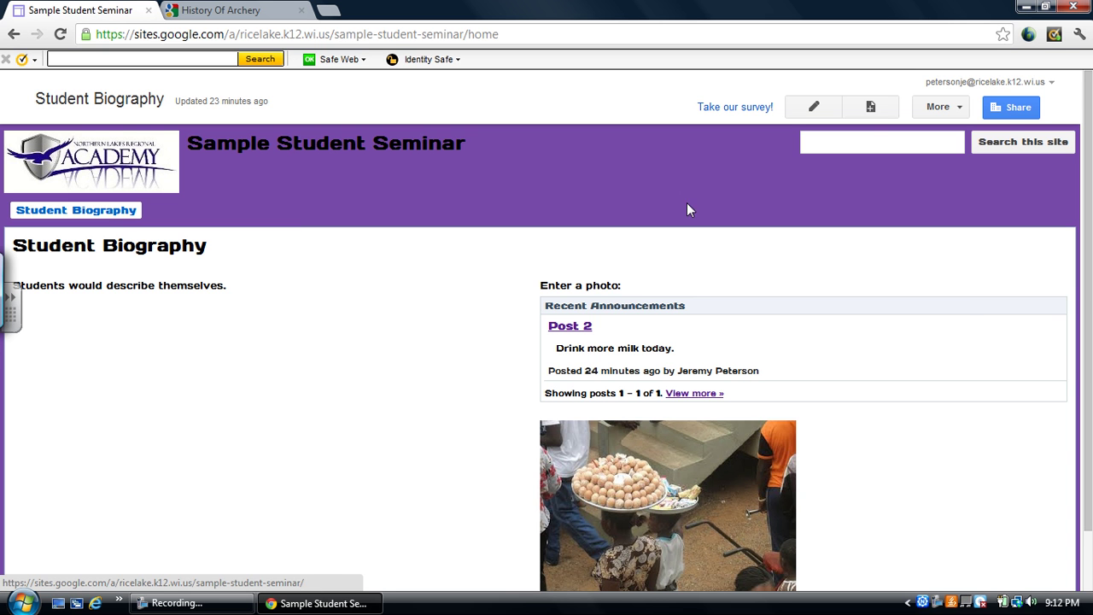
pyautogui.click(950, 110)
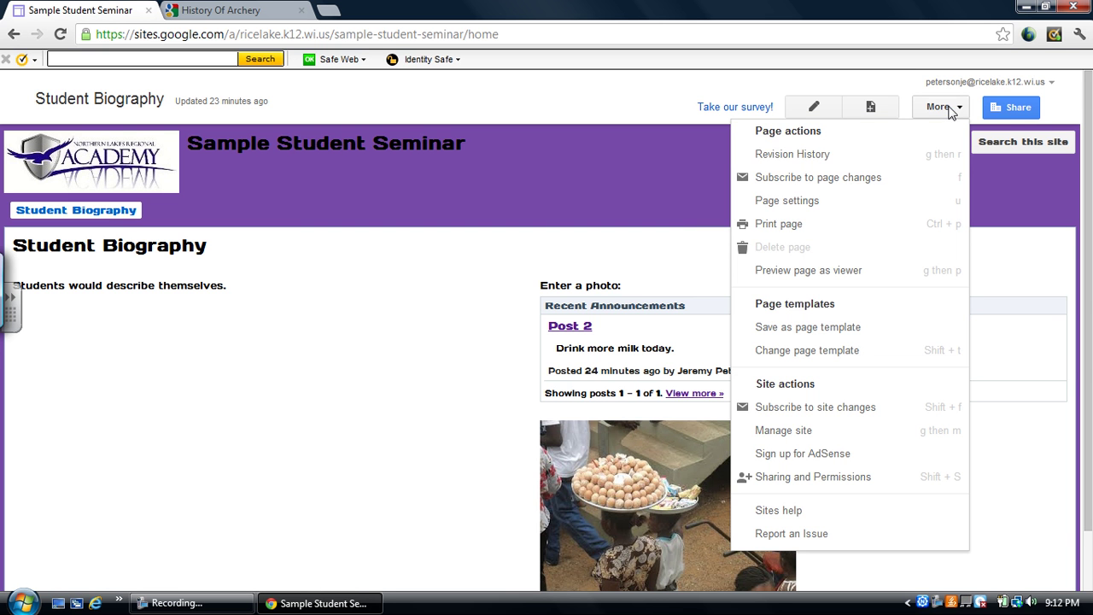
pyautogui.click(865, 434)
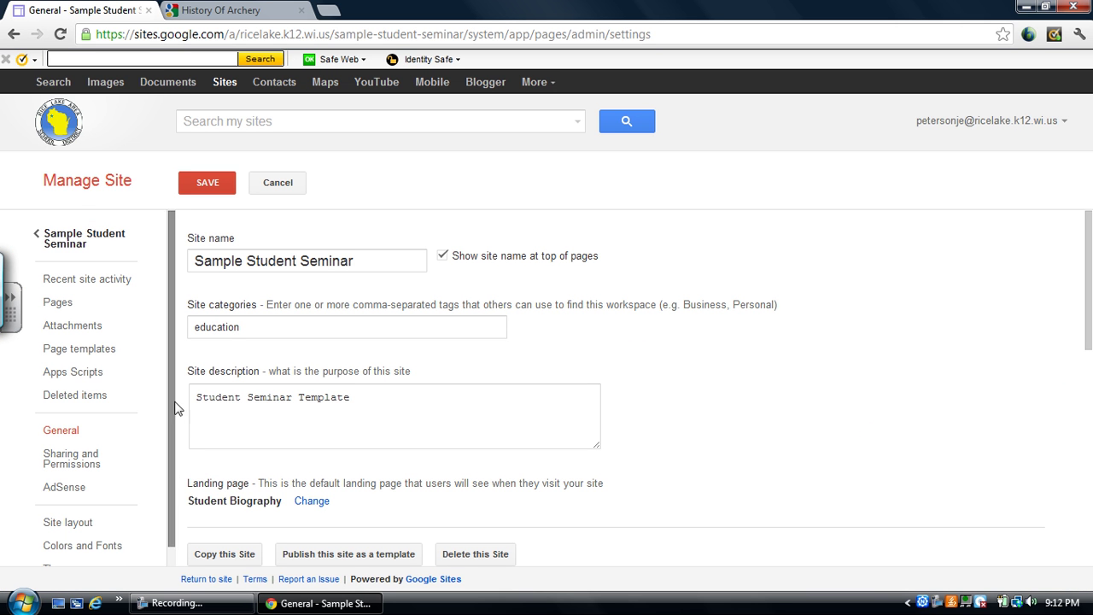
pyautogui.scroll(-1, 171, 325)
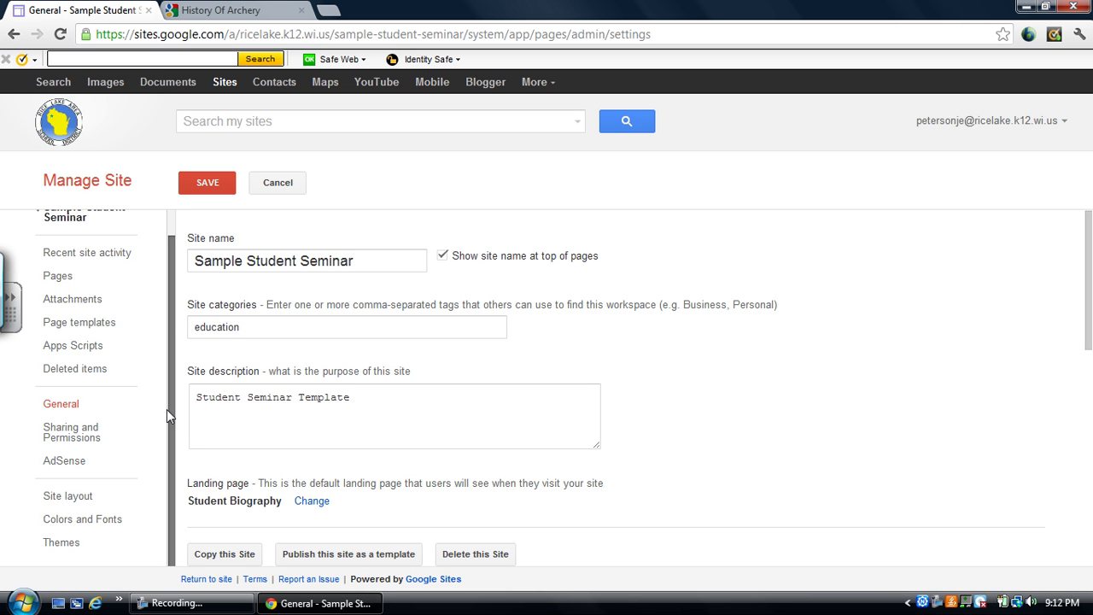
pyautogui.click(104, 494)
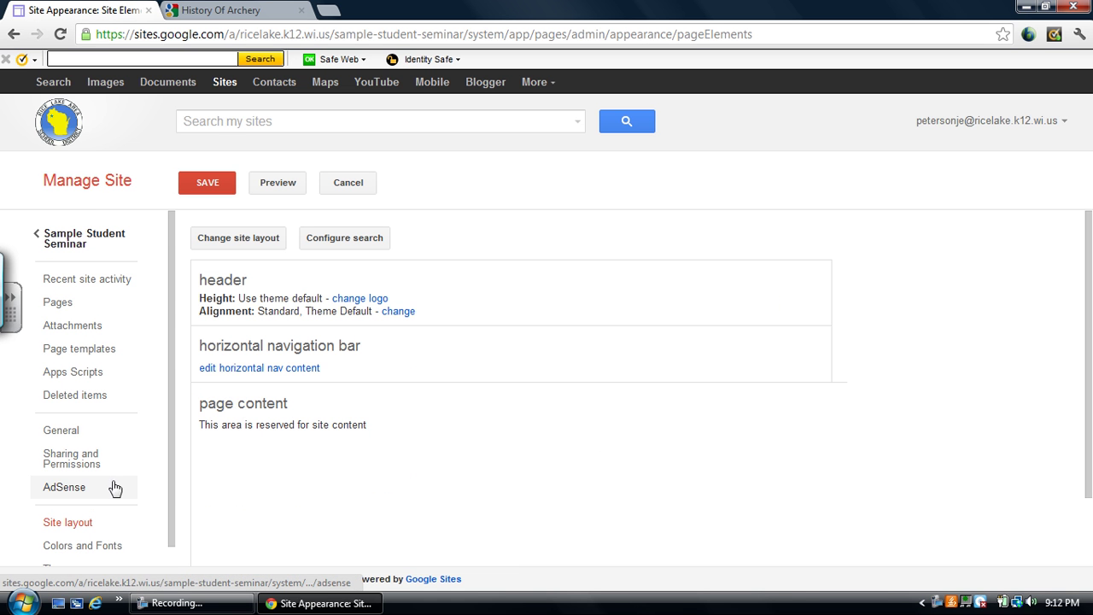
# Add the History of Hunting page to the horizontal navigation bar.
pyautogui.click(309, 369)
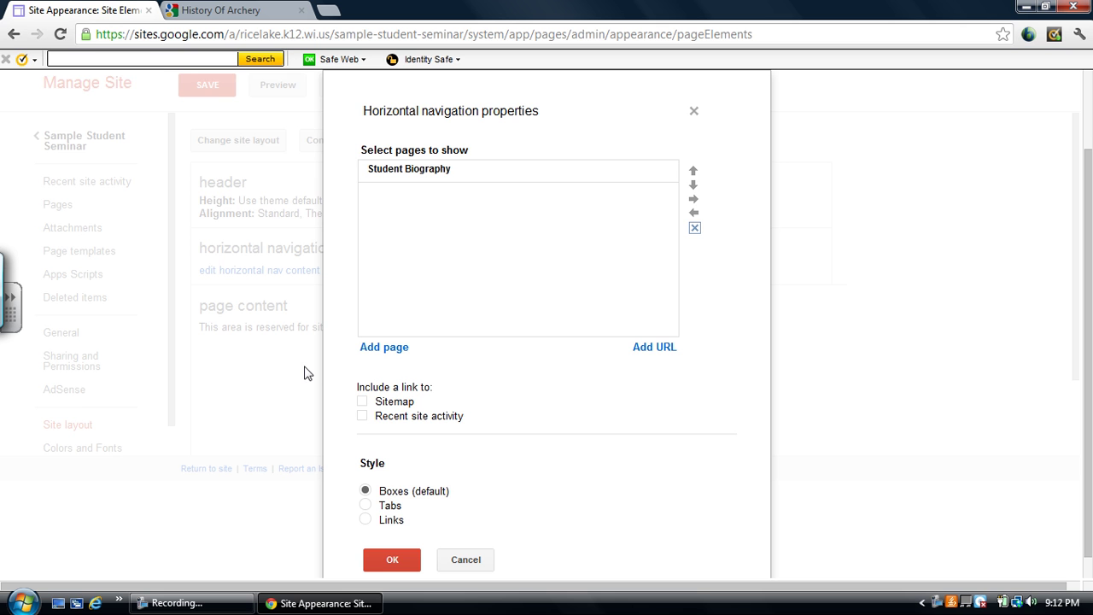
pyautogui.click(384, 348)
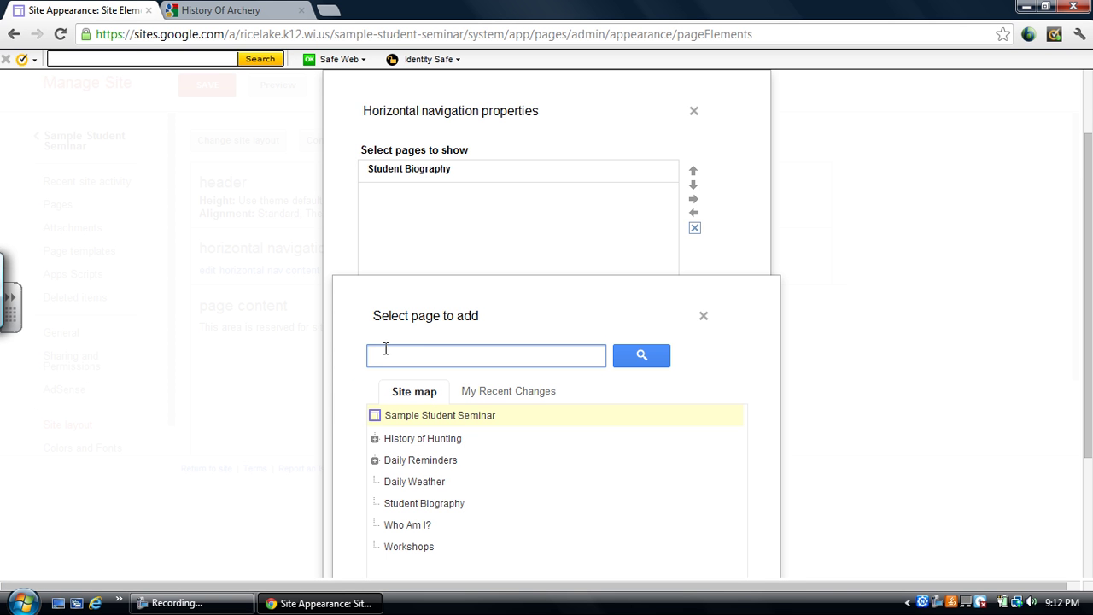
pyautogui.click(415, 448)
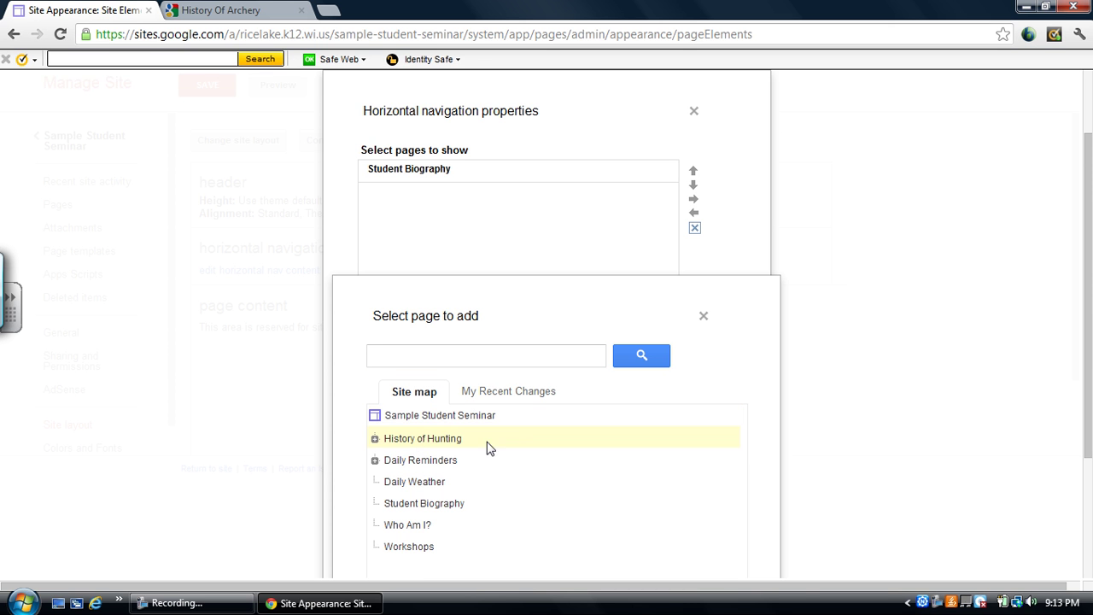
pyautogui.scroll(-3, 1087, 340)
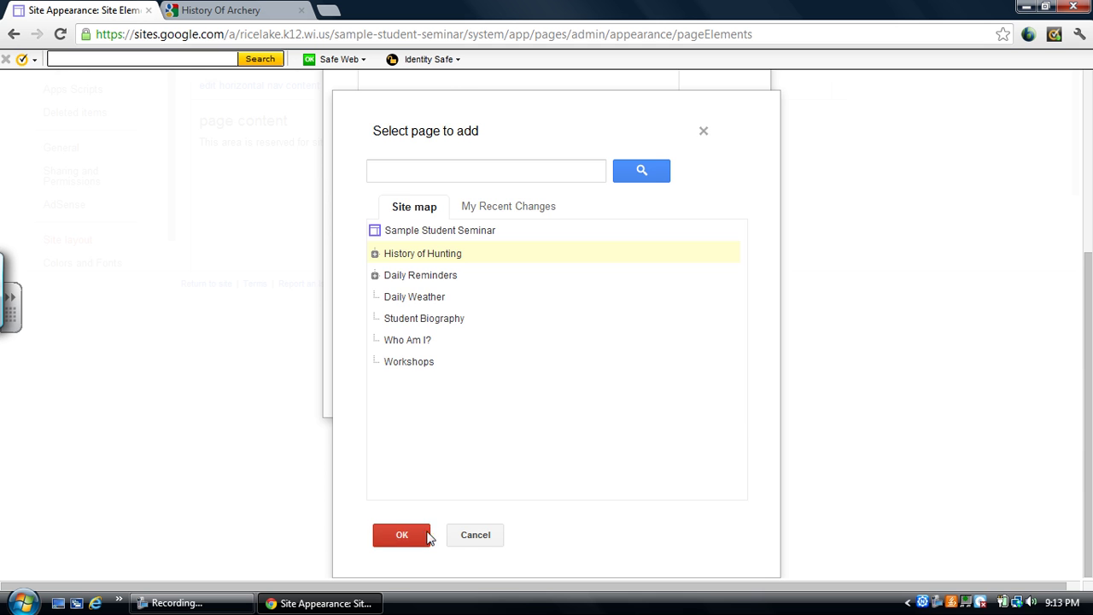
pyautogui.click(408, 535)
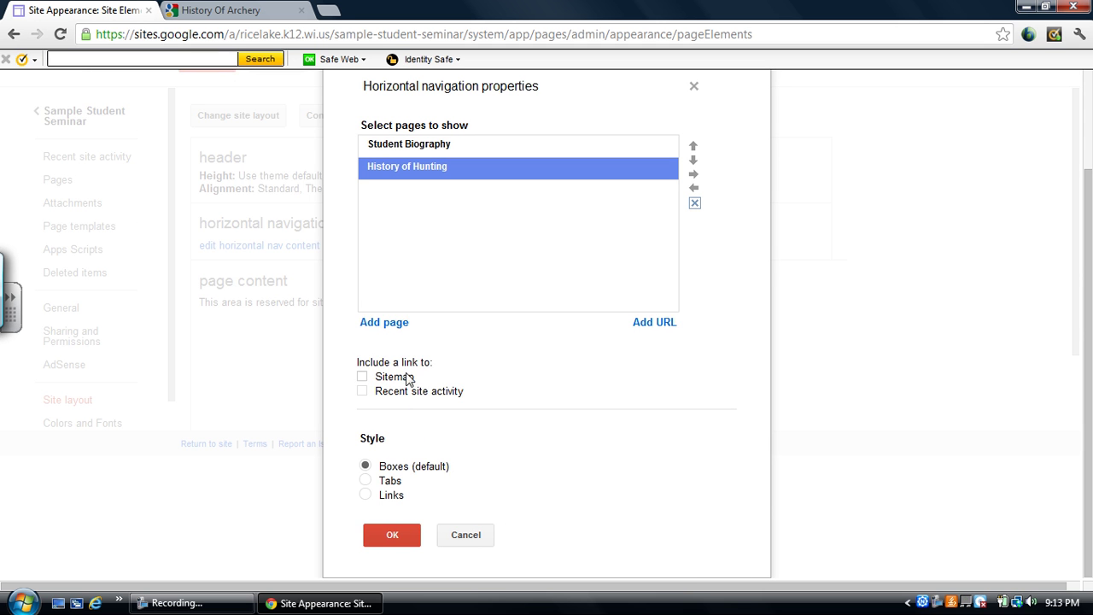
# Add Daily Reminders to the bar, apply the Tabs style, and save the layout.
pyautogui.click(380, 323)
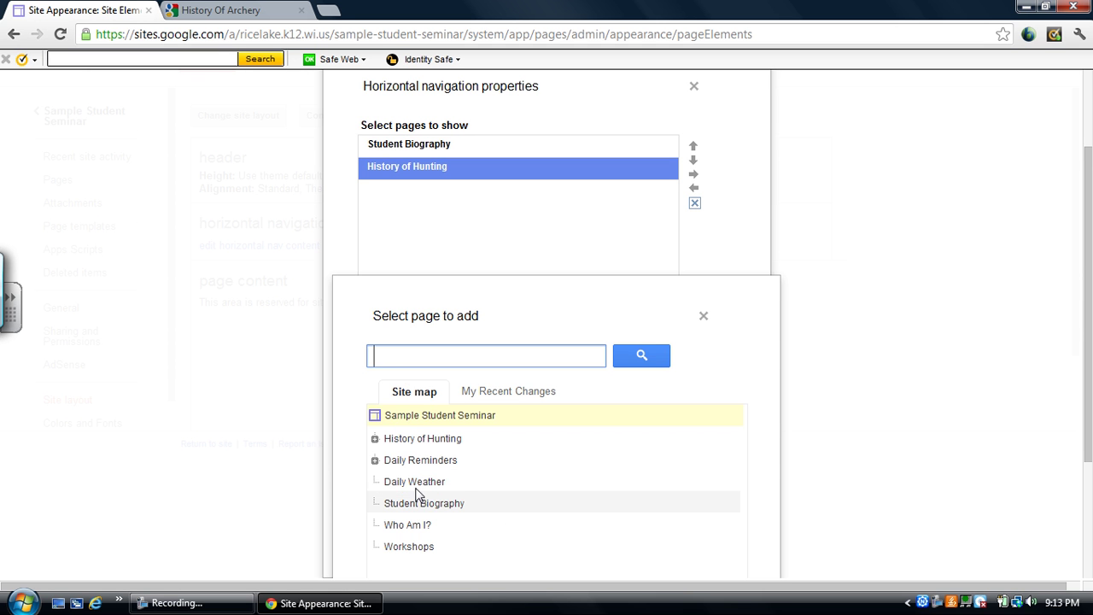
pyautogui.click(420, 466)
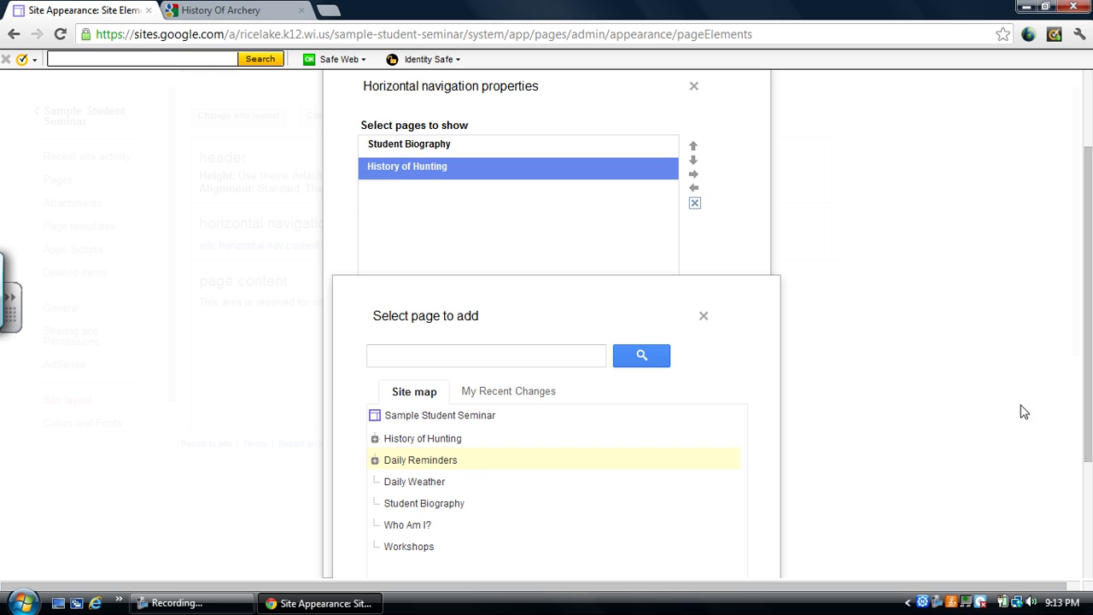
pyautogui.click(1081, 474)
pyautogui.scroll(-1, 1068, 531)
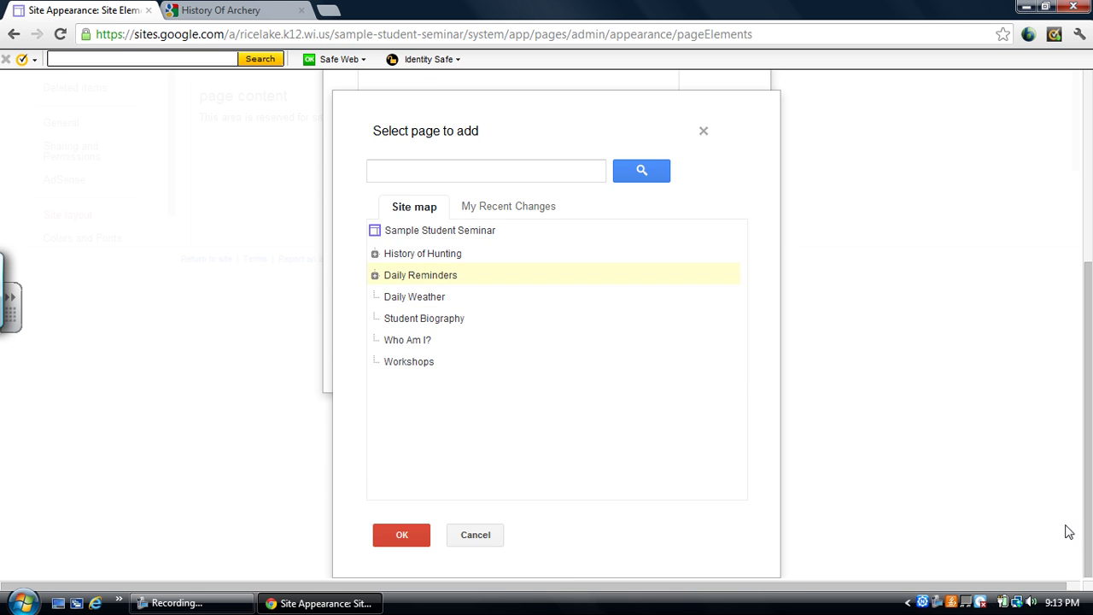
pyautogui.click(405, 543)
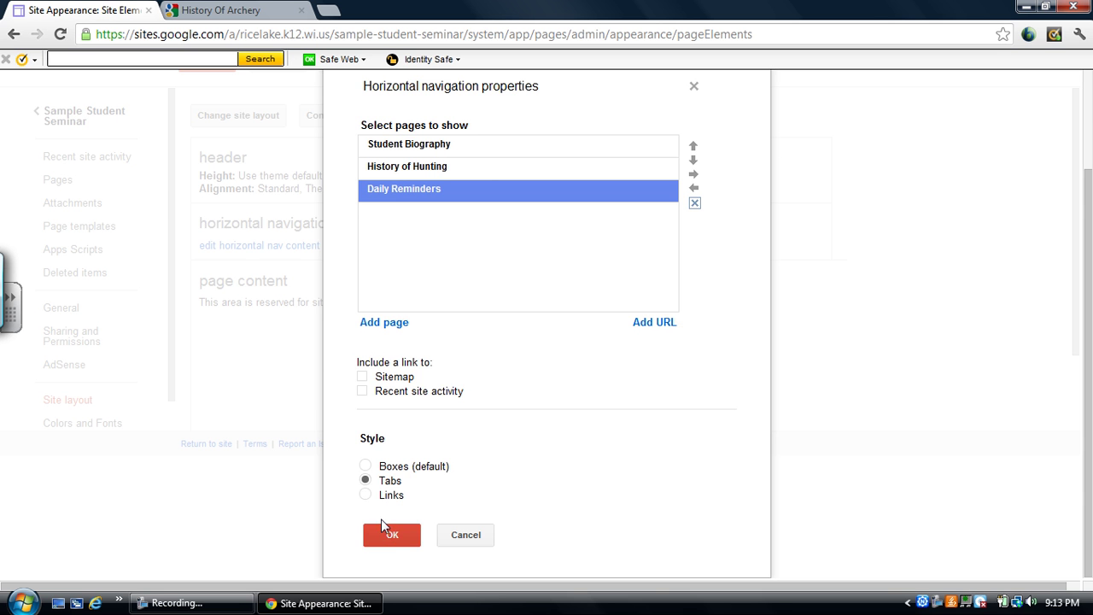
pyautogui.click(386, 531)
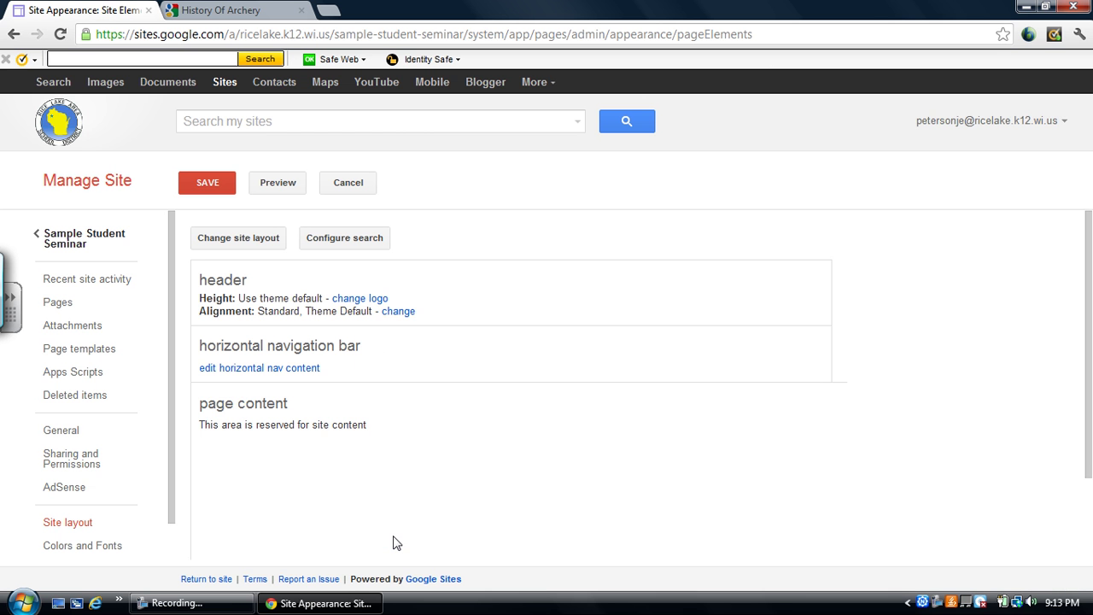
pyautogui.click(209, 182)
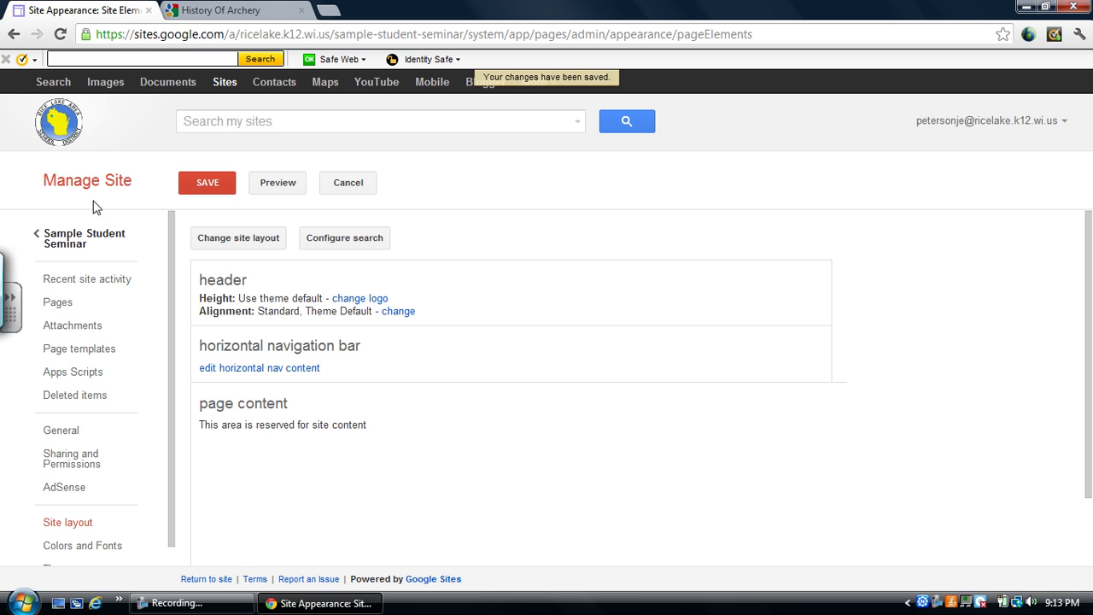
# On the live site, visit History of Hunting and Daily Reminders via tabs, then open More.
pyautogui.click(92, 242)
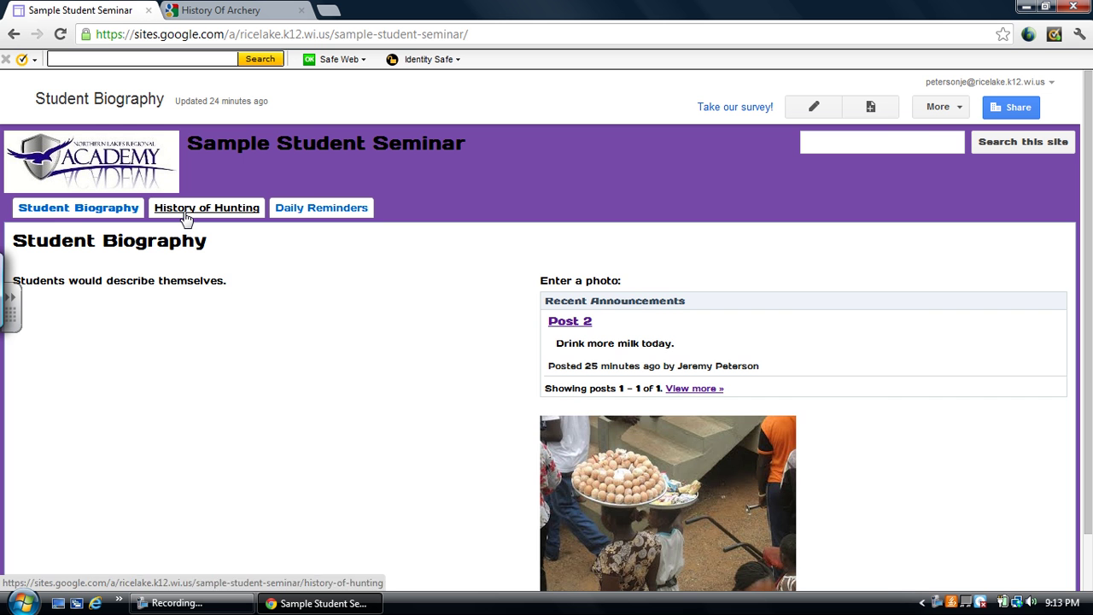
pyautogui.click(185, 217)
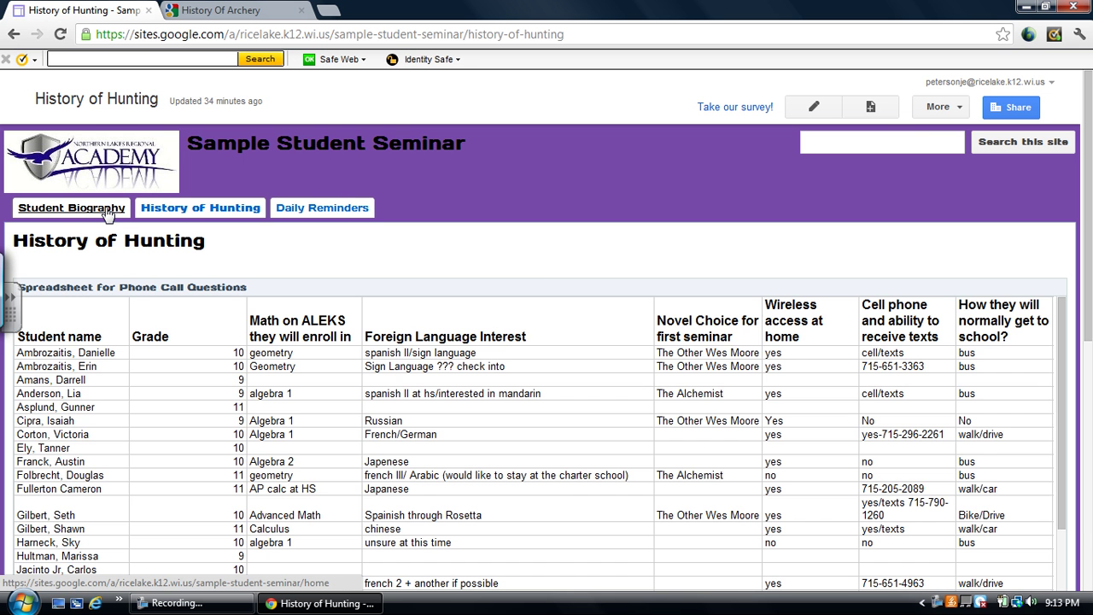
pyautogui.click(327, 213)
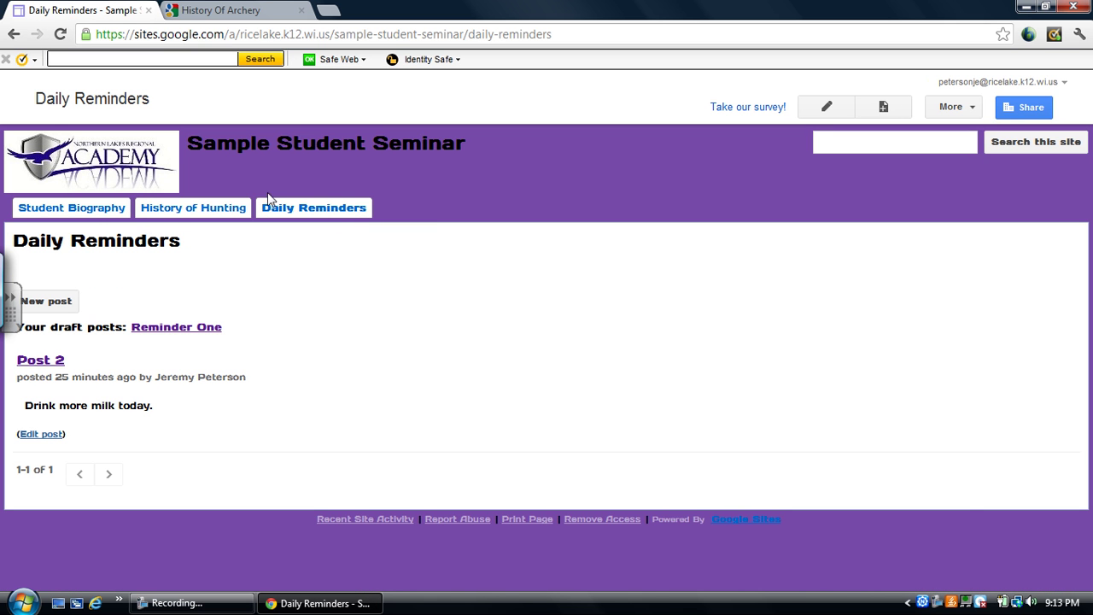
pyautogui.click(958, 109)
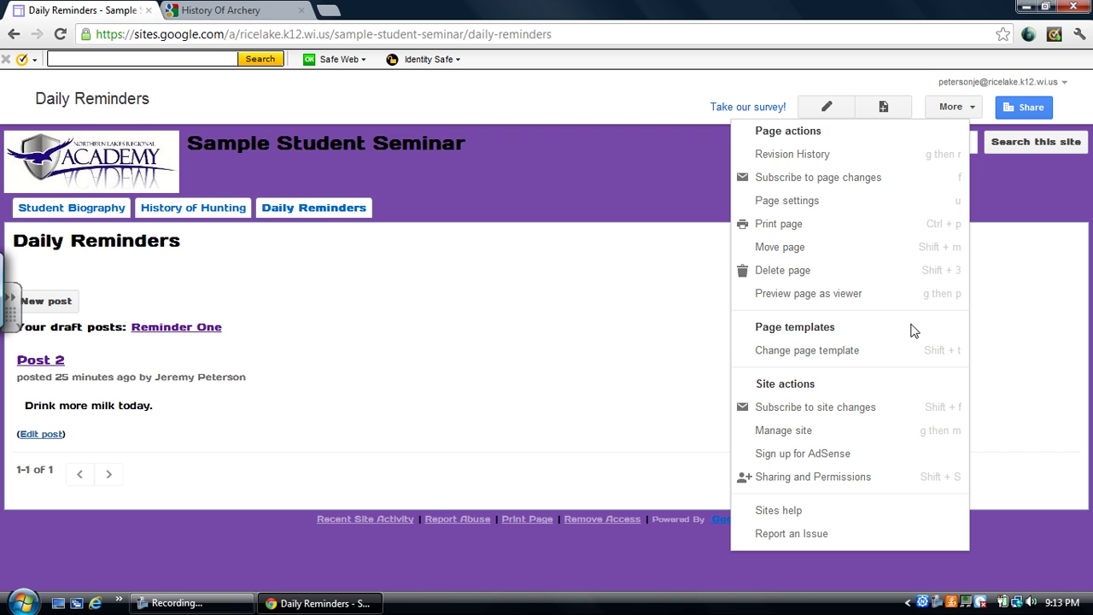
# Check Sharing and Permissions, then list the Pages tree (Daily Reminders, History of Hunting, Student Biography, etc.).
pyautogui.click(889, 483)
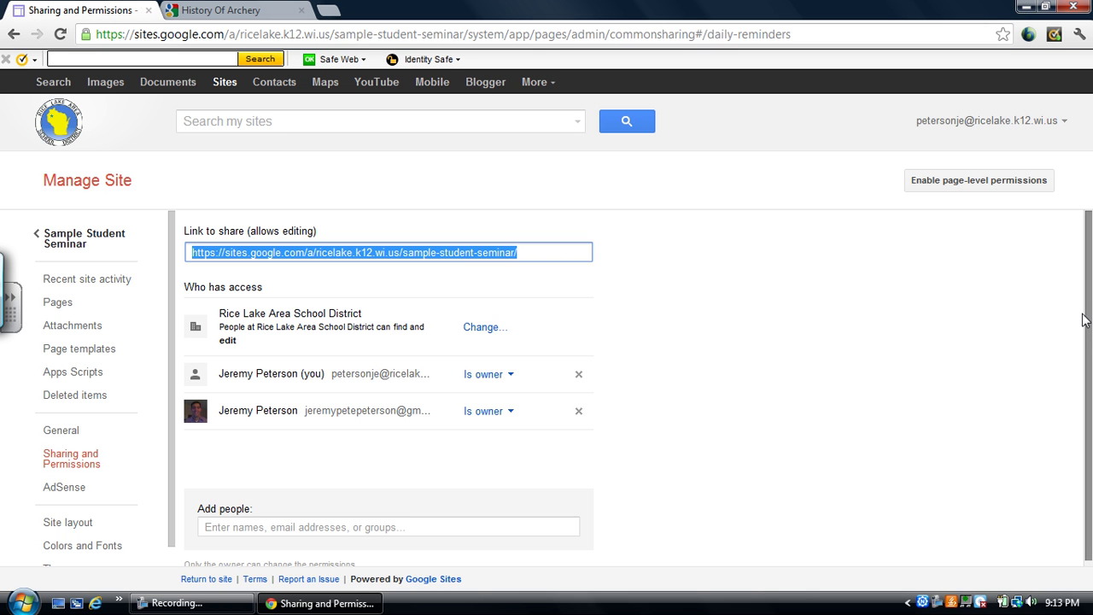
pyautogui.moveTo(1090, 308); pyautogui.dragTo(1083, 427)
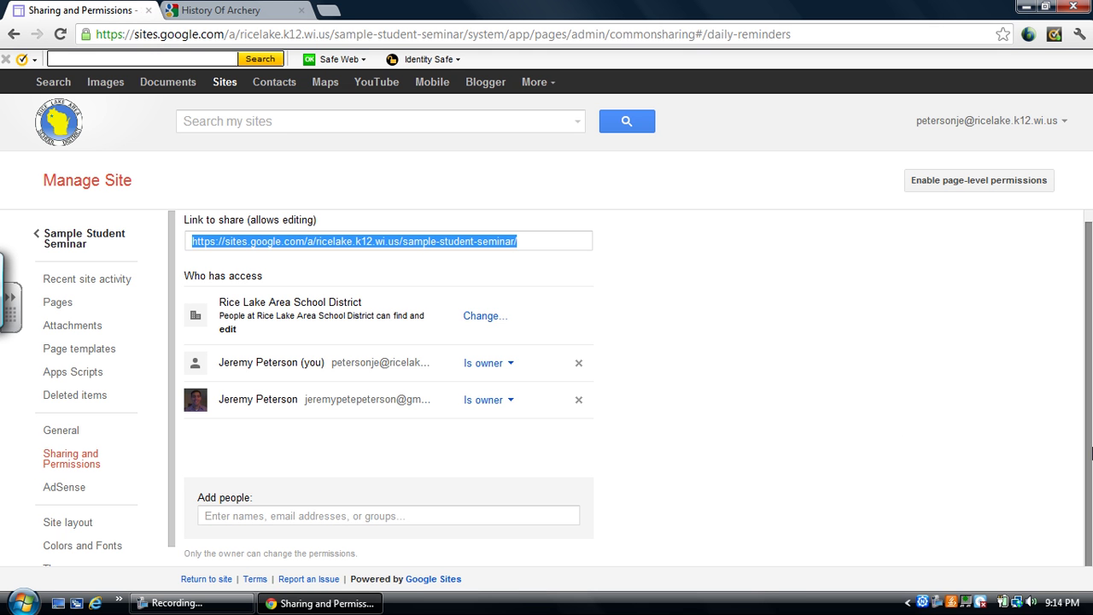
pyautogui.click(58, 305)
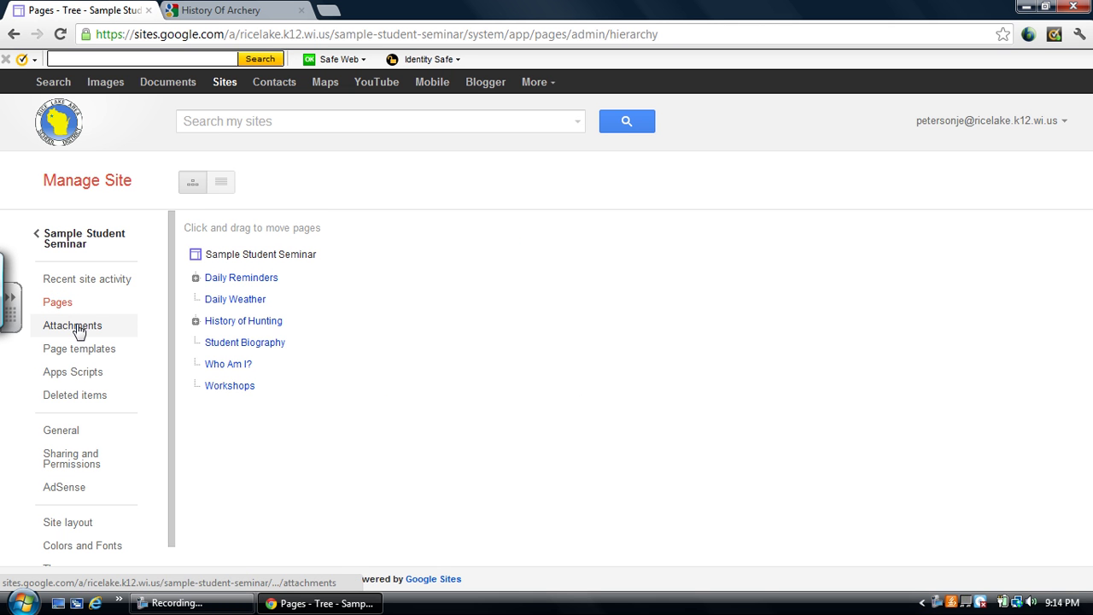
# Browse the site's Attachments and Themes pages in Manage Site.
pyautogui.click(75, 328)
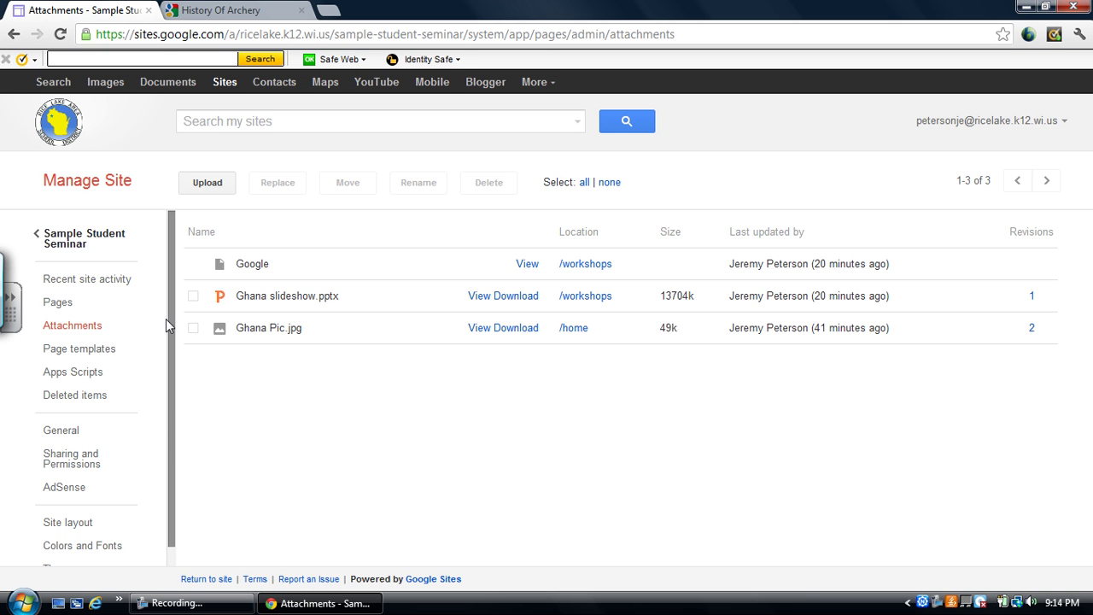
pyautogui.scroll(-1, 168, 321)
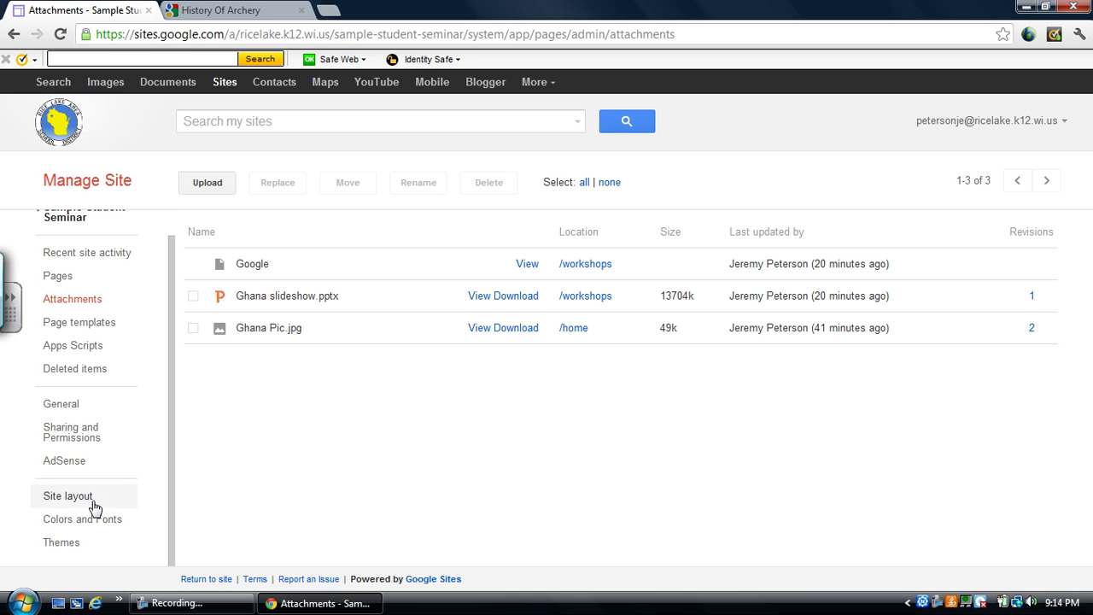
pyautogui.click(83, 549)
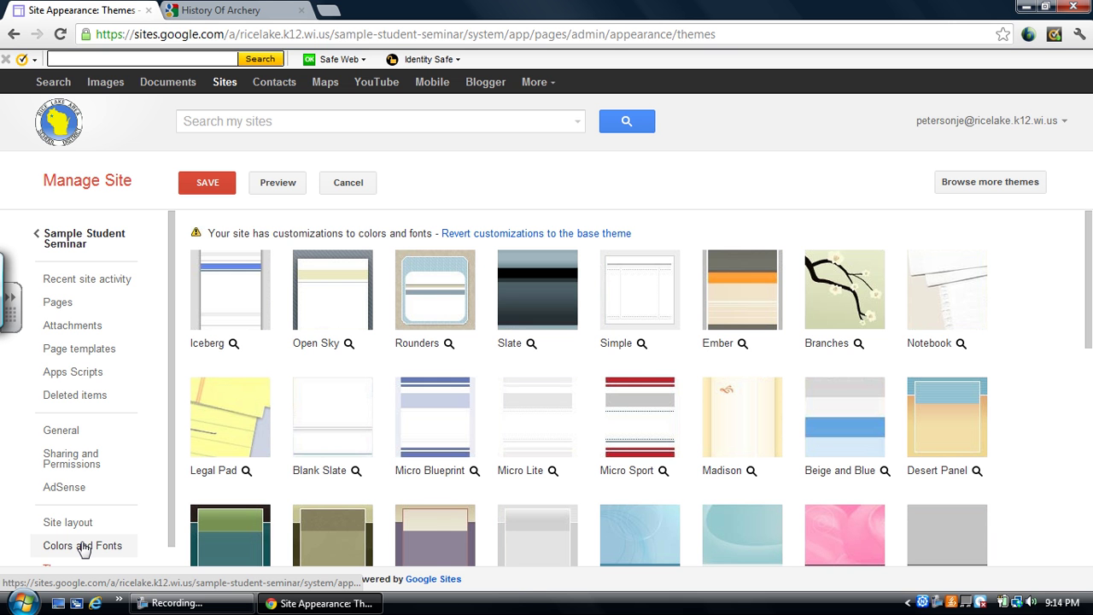
# Save the header and horizontal navigation site layout and return to the live site.
pyautogui.click(87, 522)
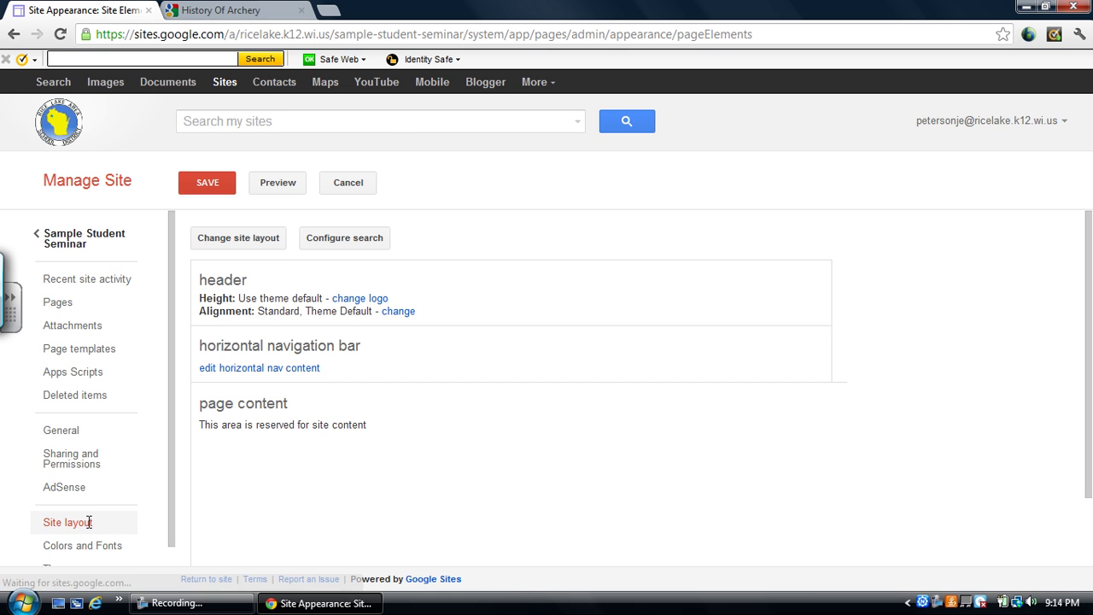
pyautogui.click(209, 186)
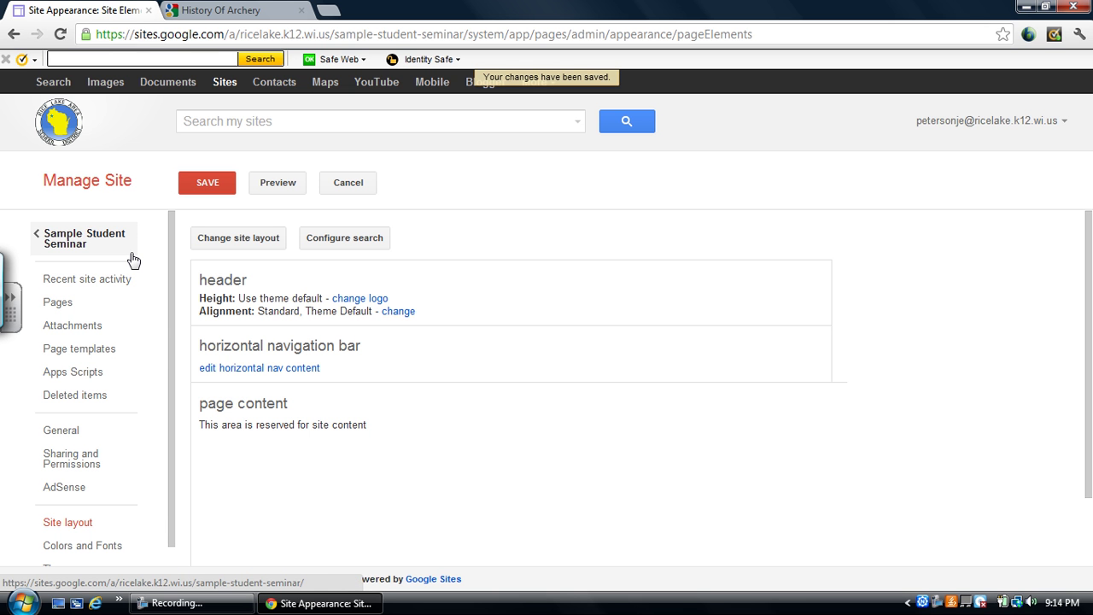
pyautogui.click(93, 238)
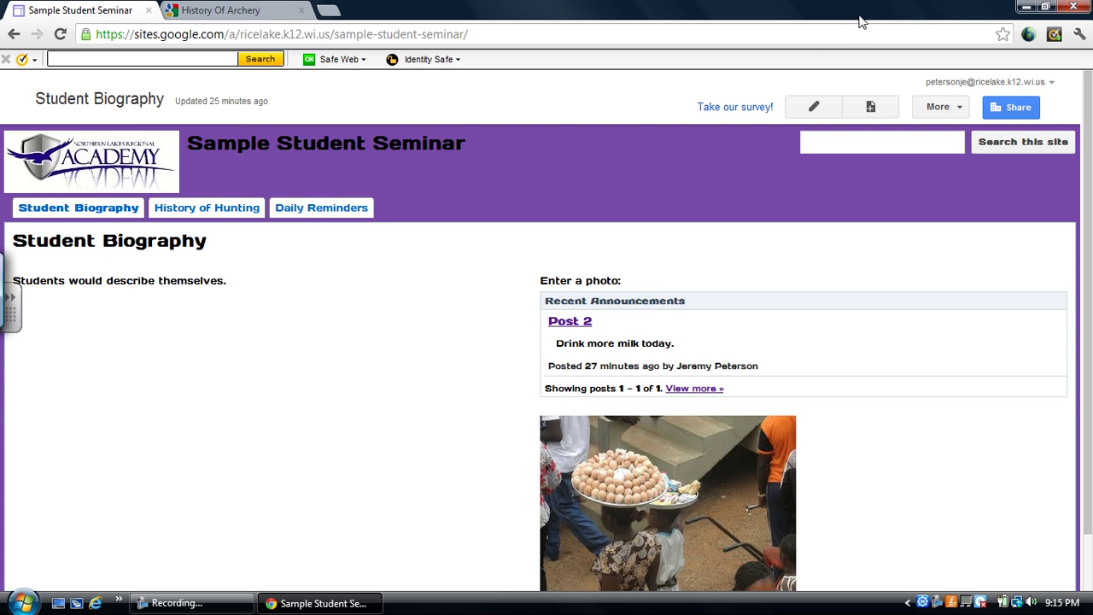
# Minimise the Chrome window to reveal the desktop.
pyautogui.click(1026, 7)
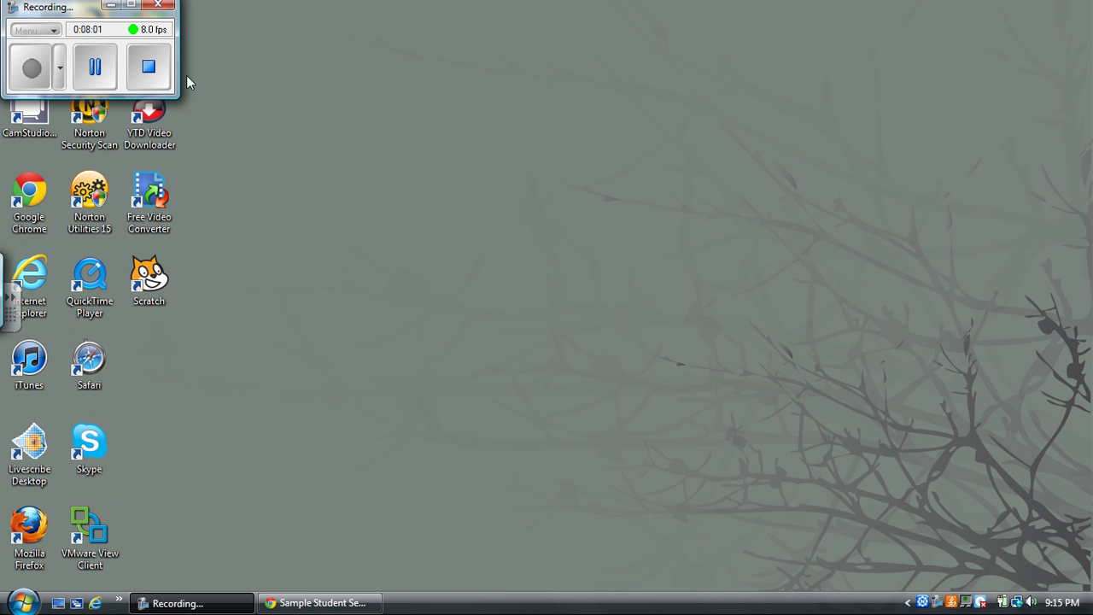